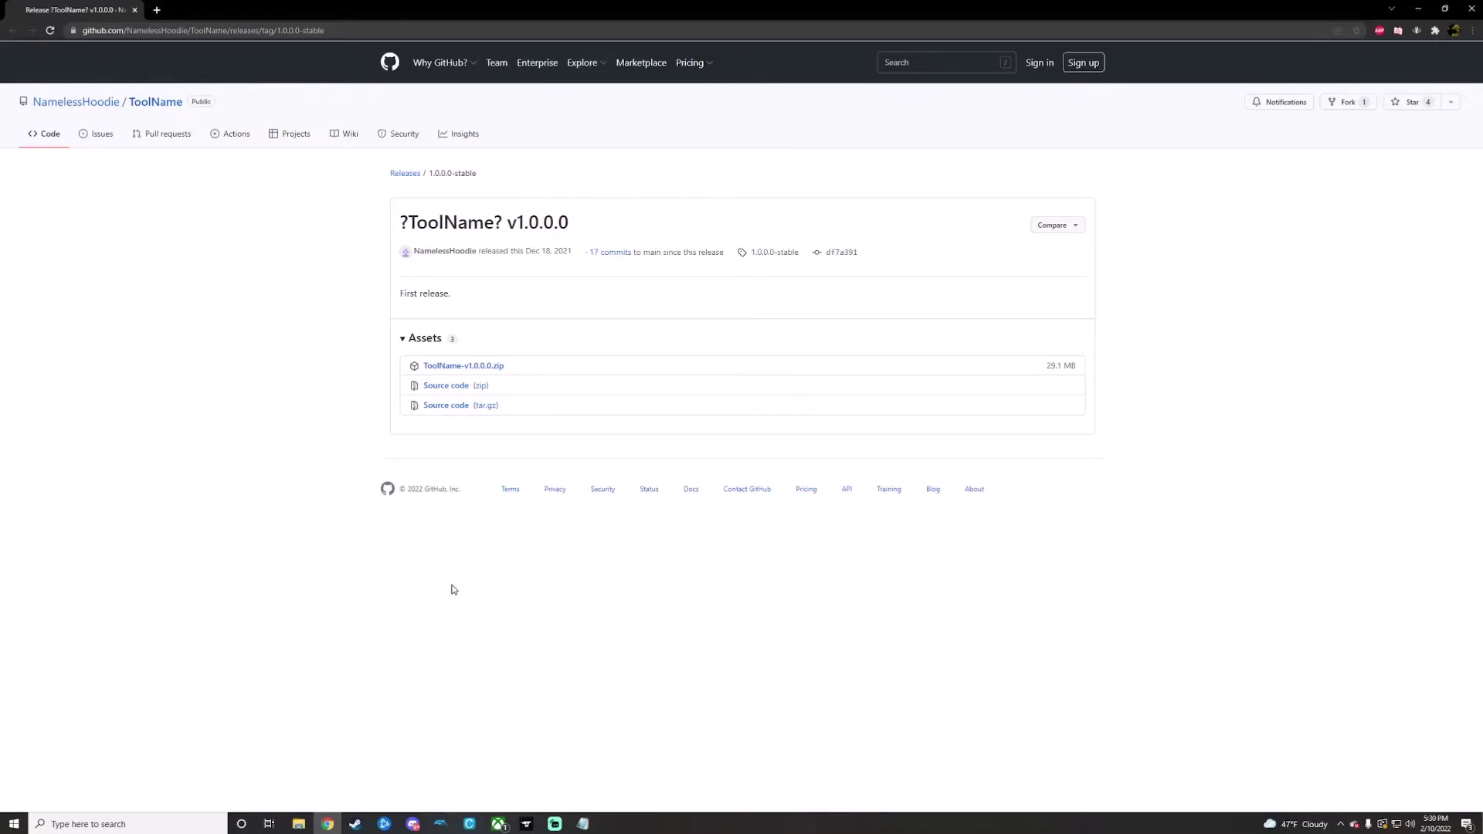
Download ToolName-v1.0.0.0.zip from the release assets and place the archive on the desktop.
click(462, 369)
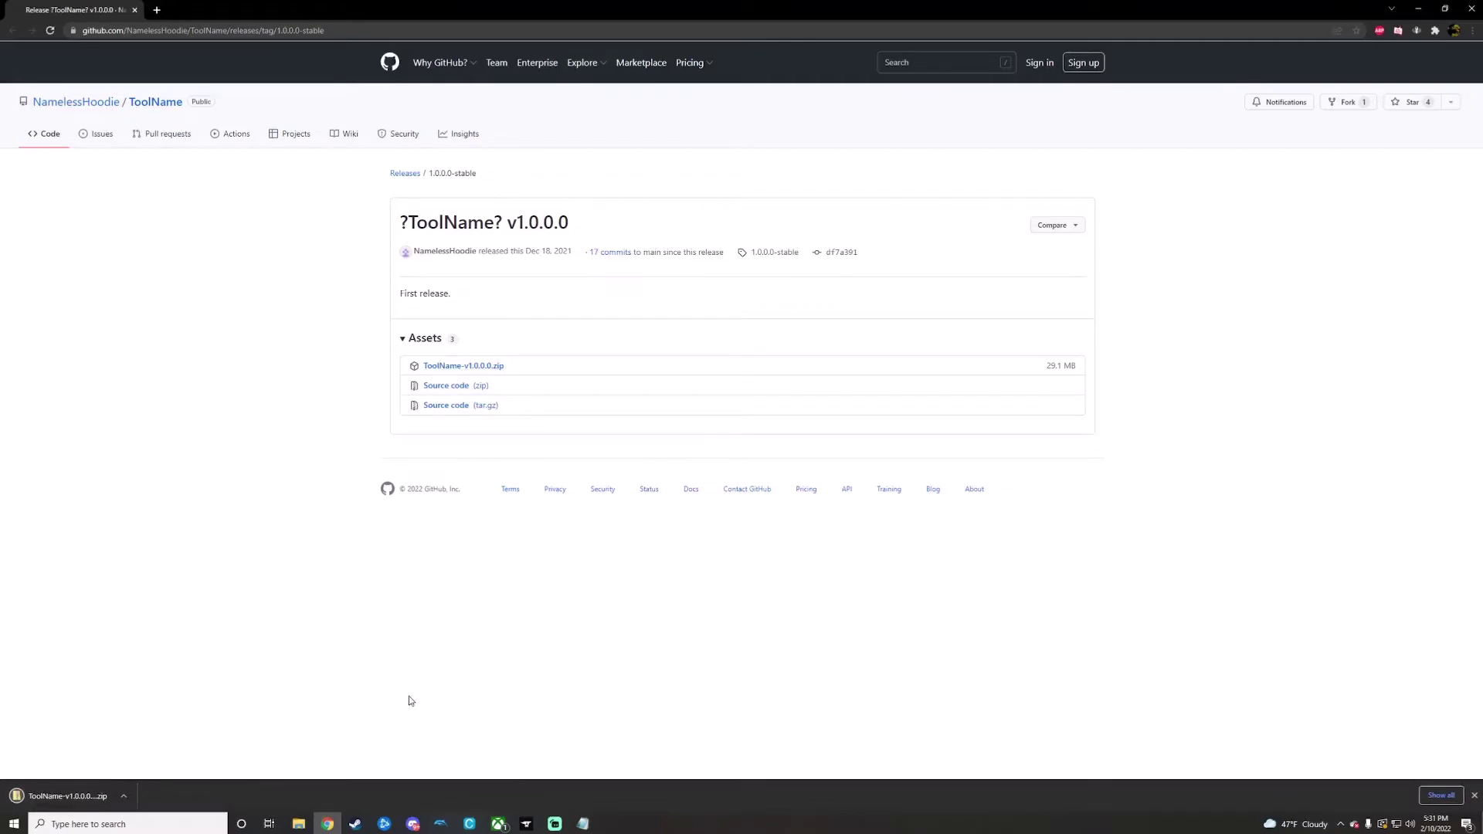
click(1445, 9)
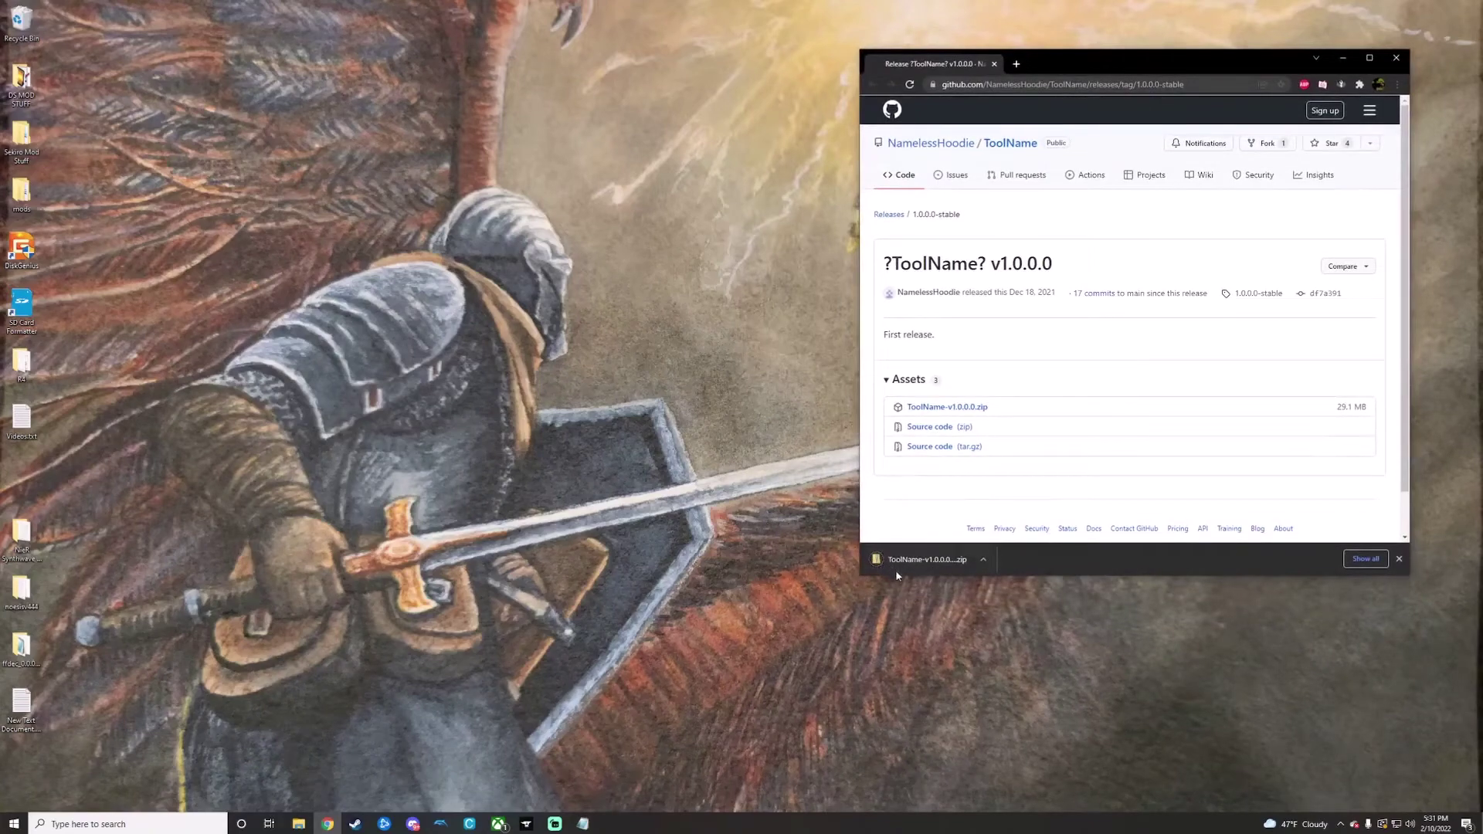
drag(941, 563, 334, 539)
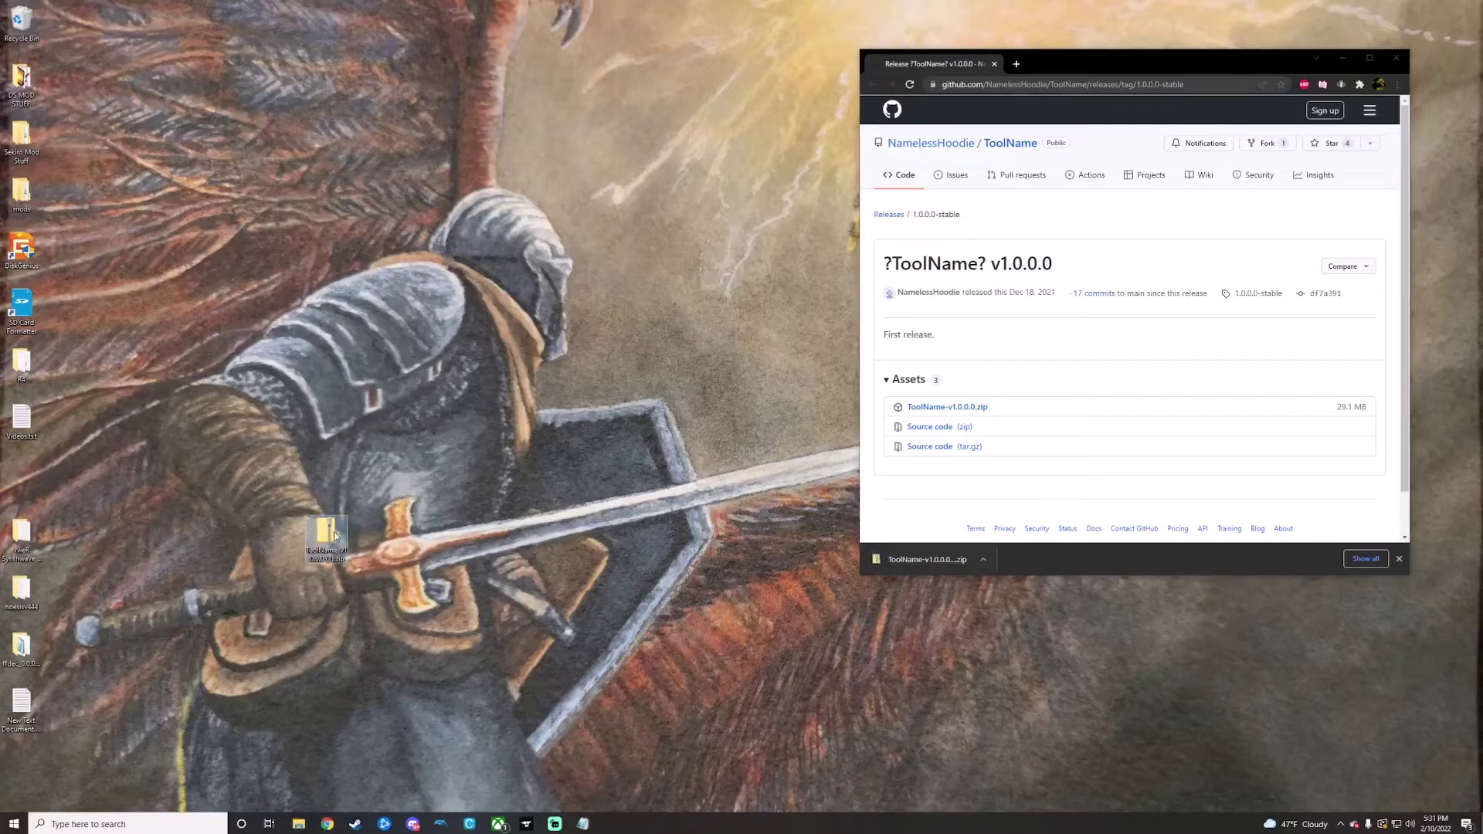
Extract the downloaded ToolName archive with 7-Zip into its own folder, ToolName-v1.0.0.0 (1), on the desktop.
right_click(334, 538)
mouse_move(400, 424)
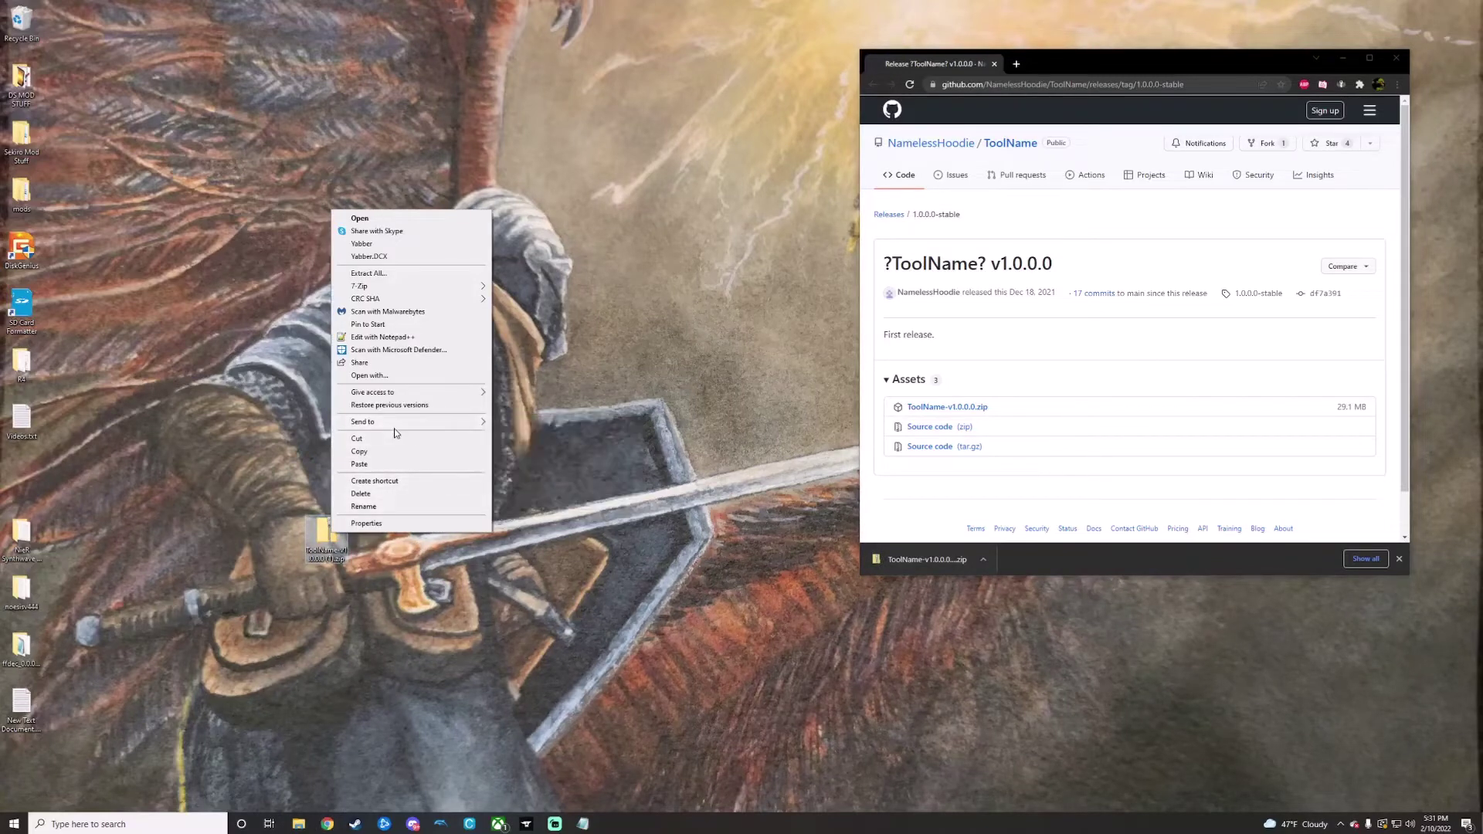
mouse_move(388, 291)
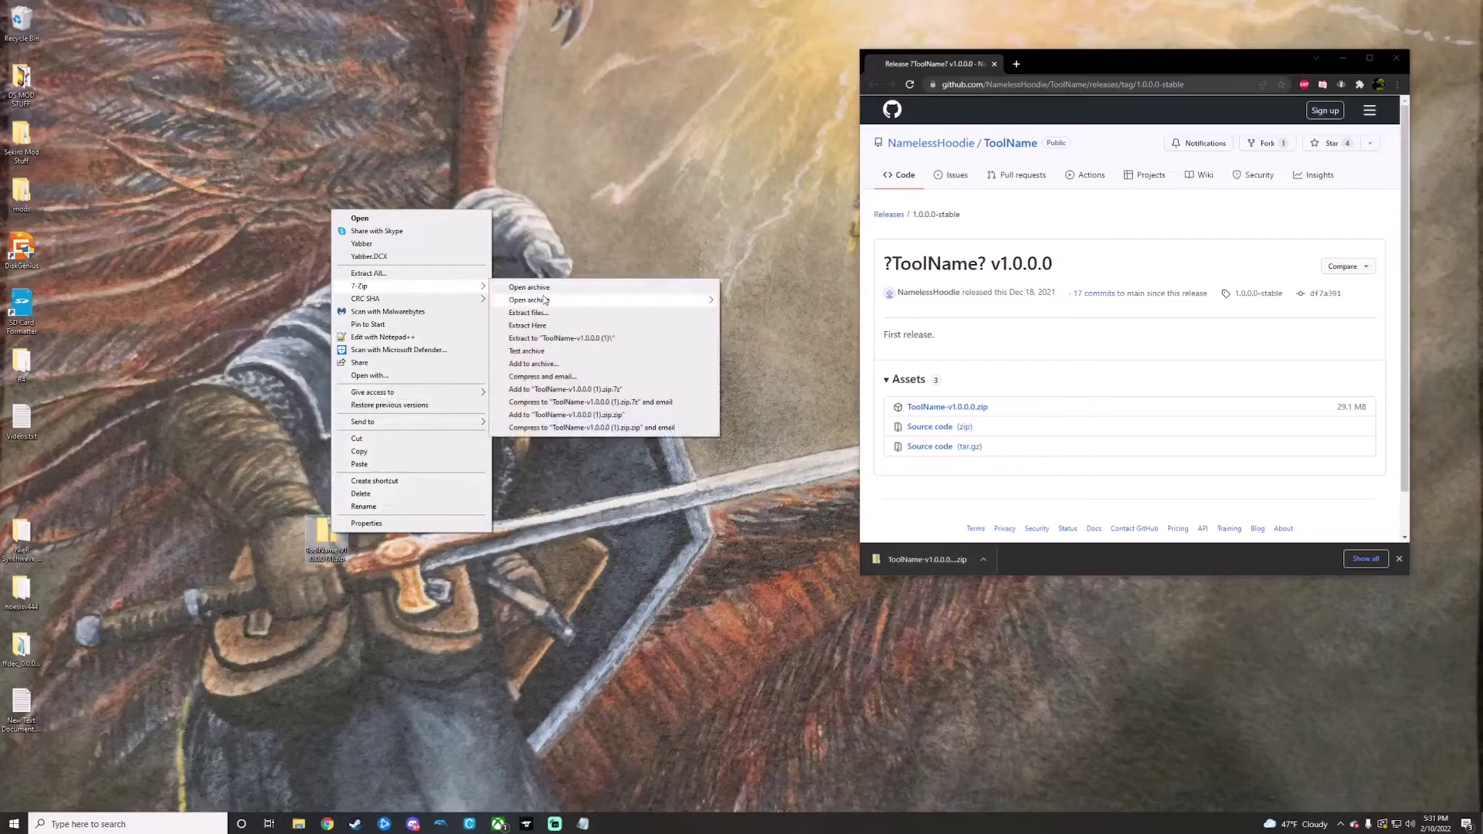
click(564, 338)
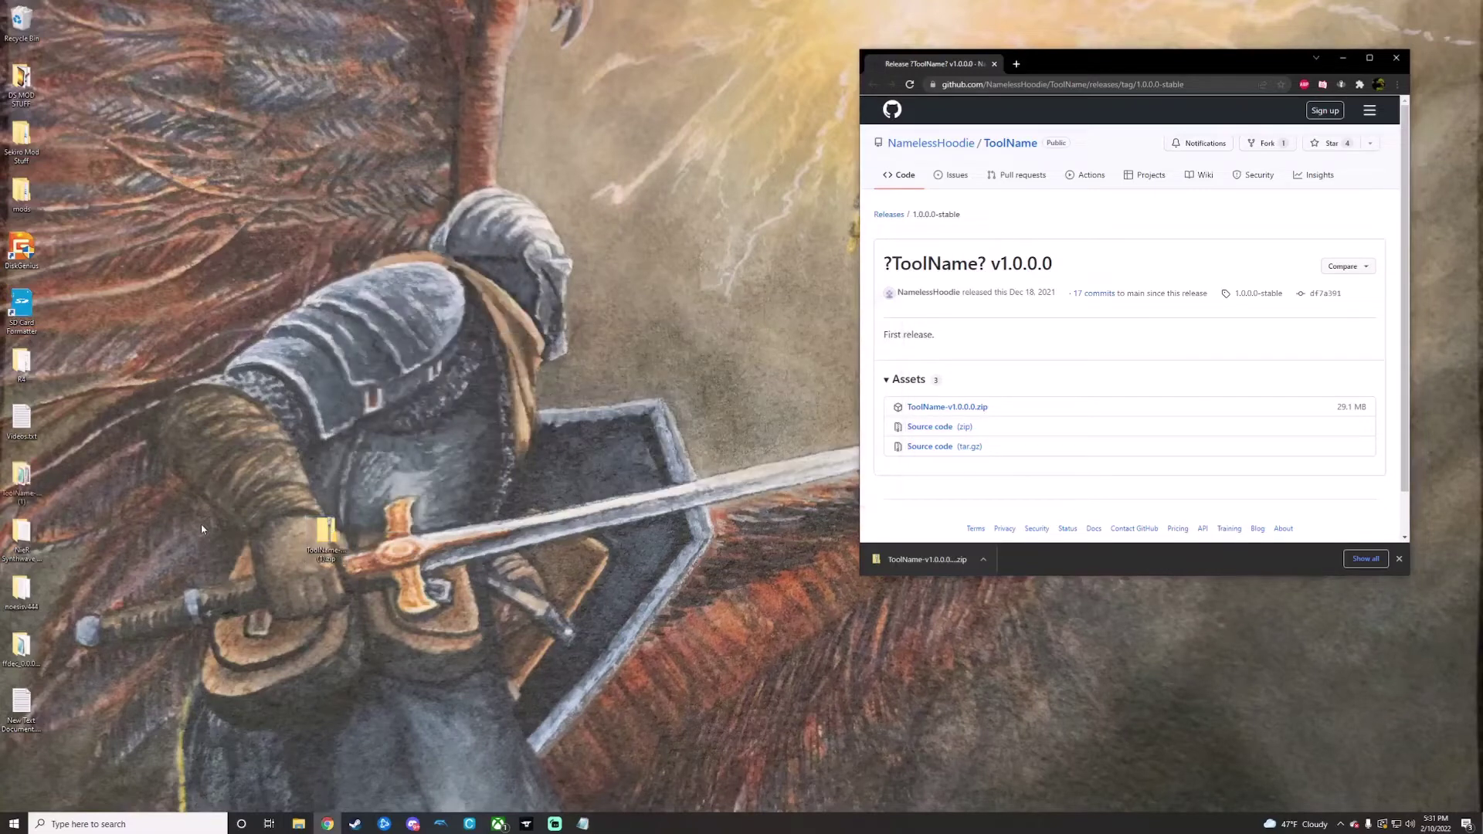
Run ToolName.exe from the extracted ToolName folder and clear the browser and folder windows off the desktop.
double_click(26, 480)
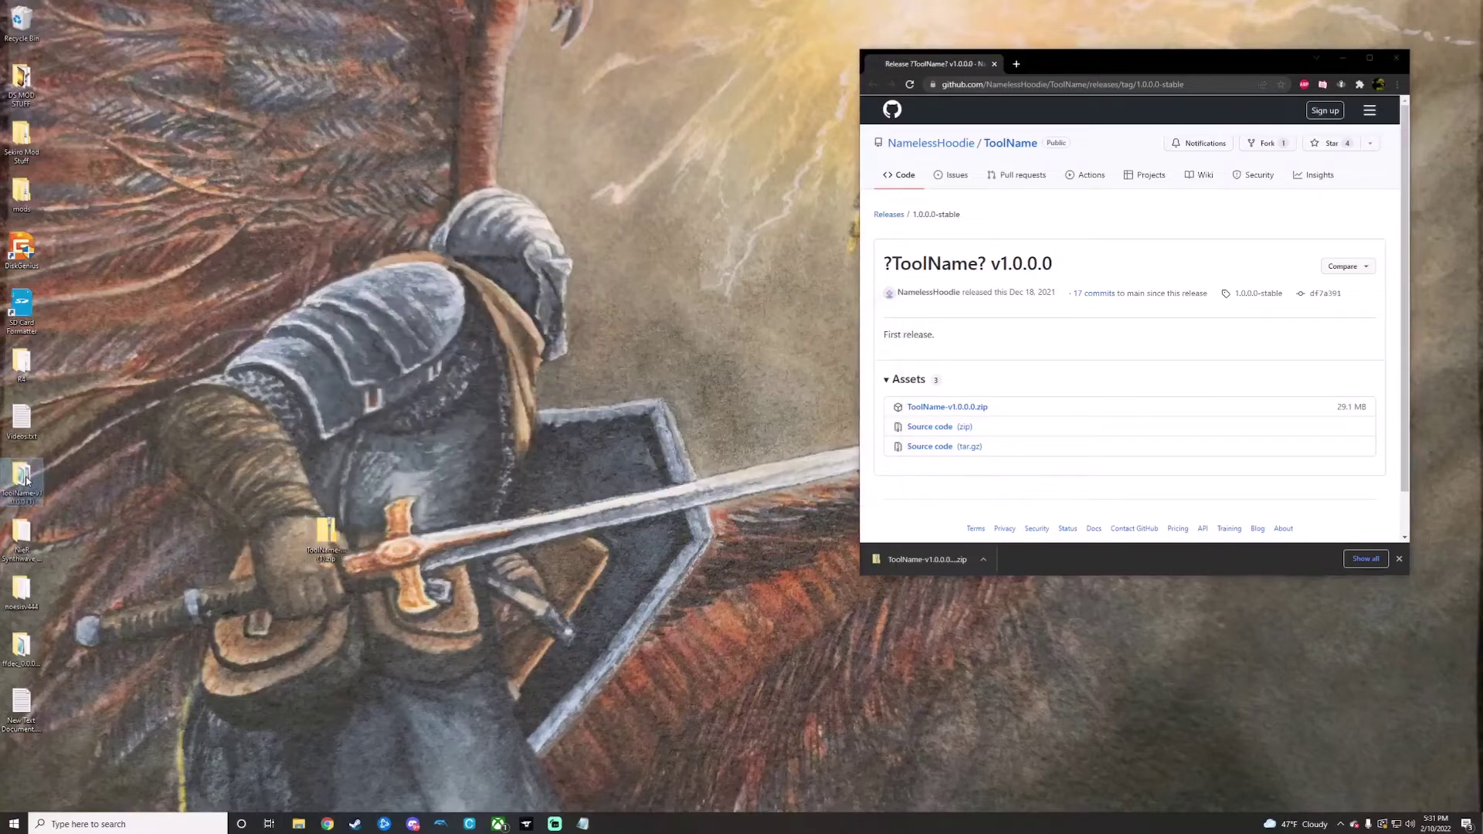
drag(795, 114, 449, 89)
scroll(495, 322, down, 5)
scroll(495, 322, down, 6)
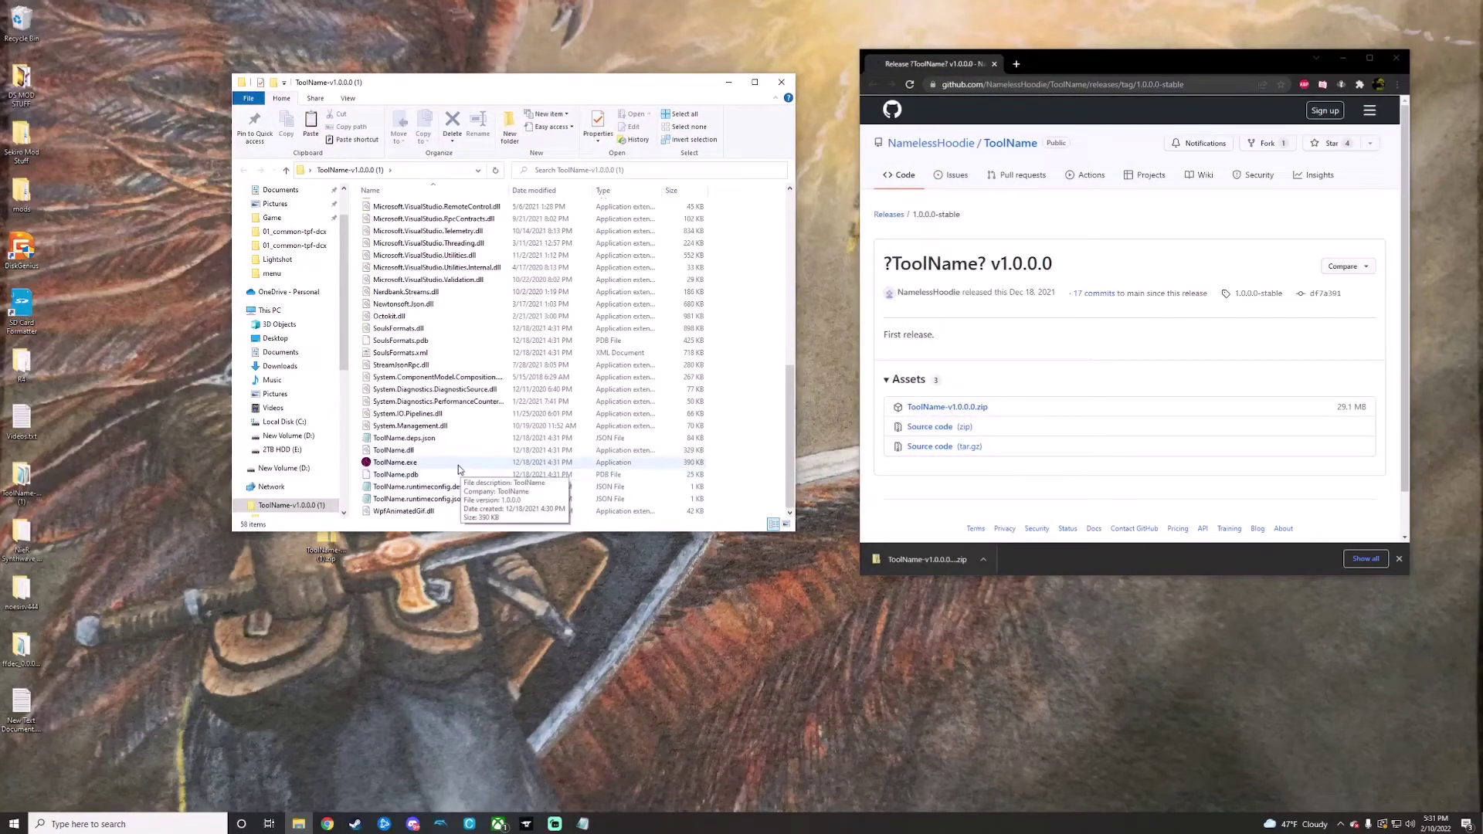
click(459, 466)
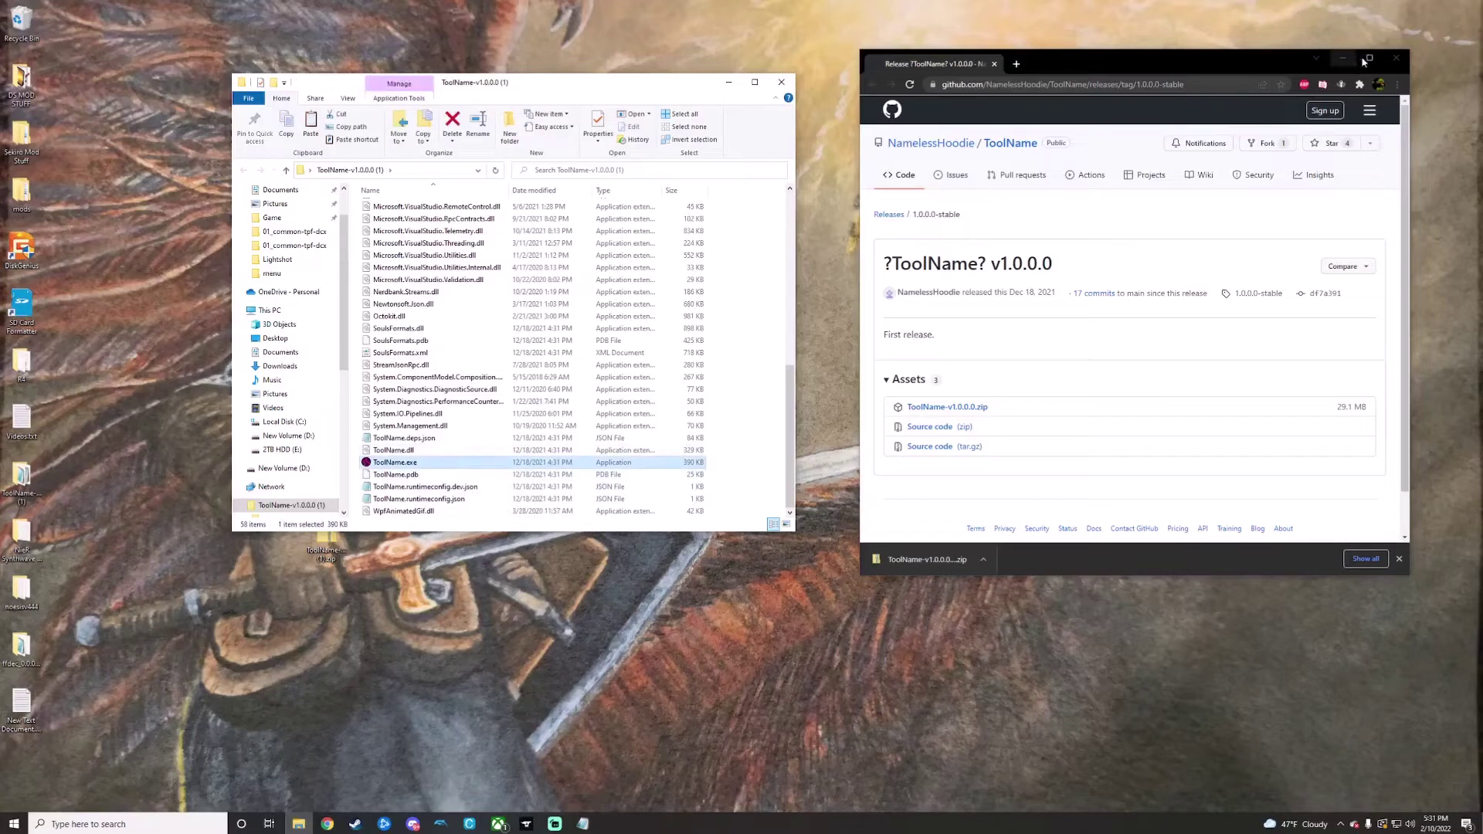
click(1396, 58)
click(729, 82)
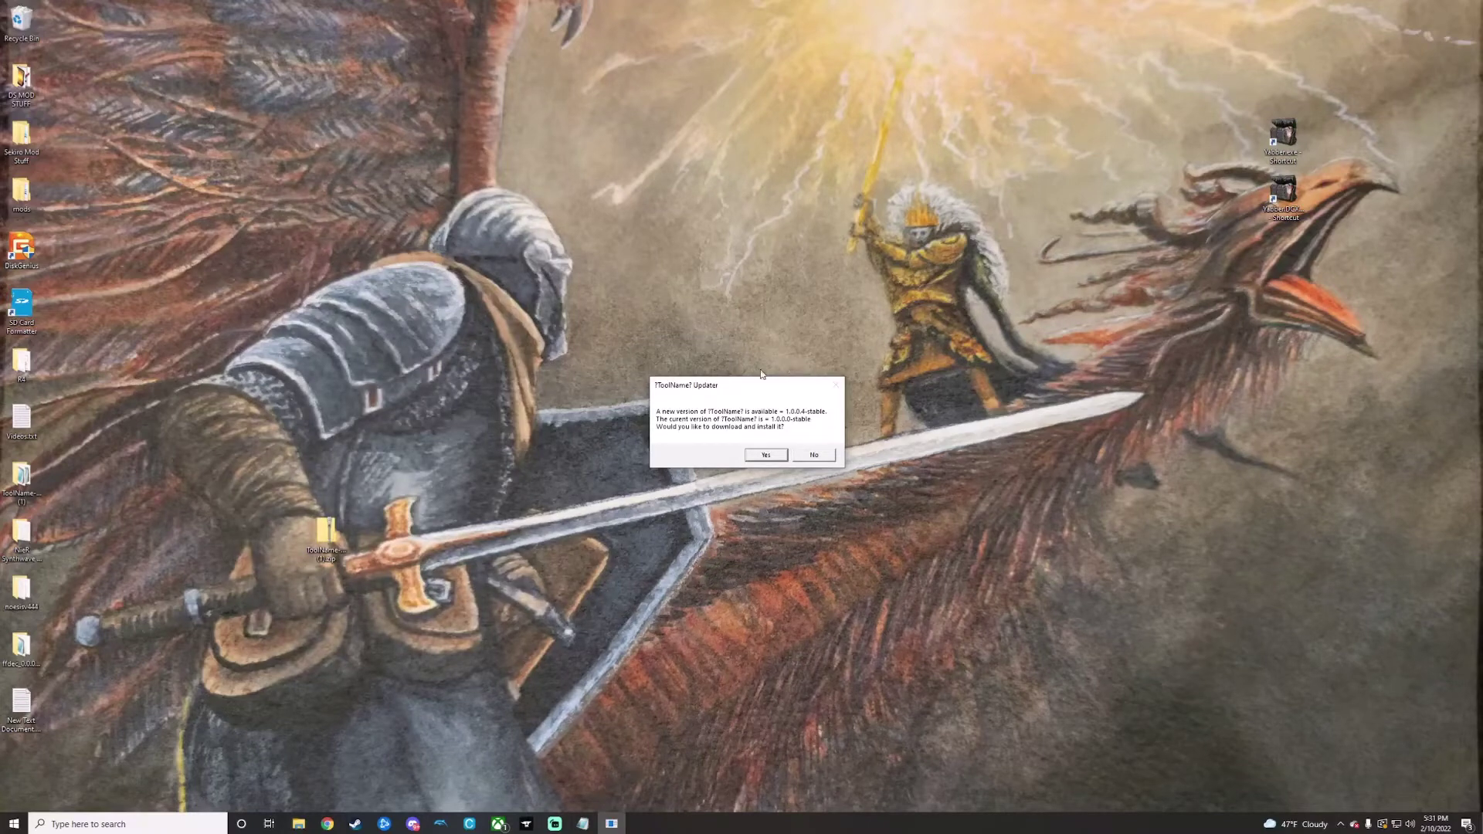
Accept the update to version 1.0.0.4-stable and the download of all available modding tools.
click(766, 455)
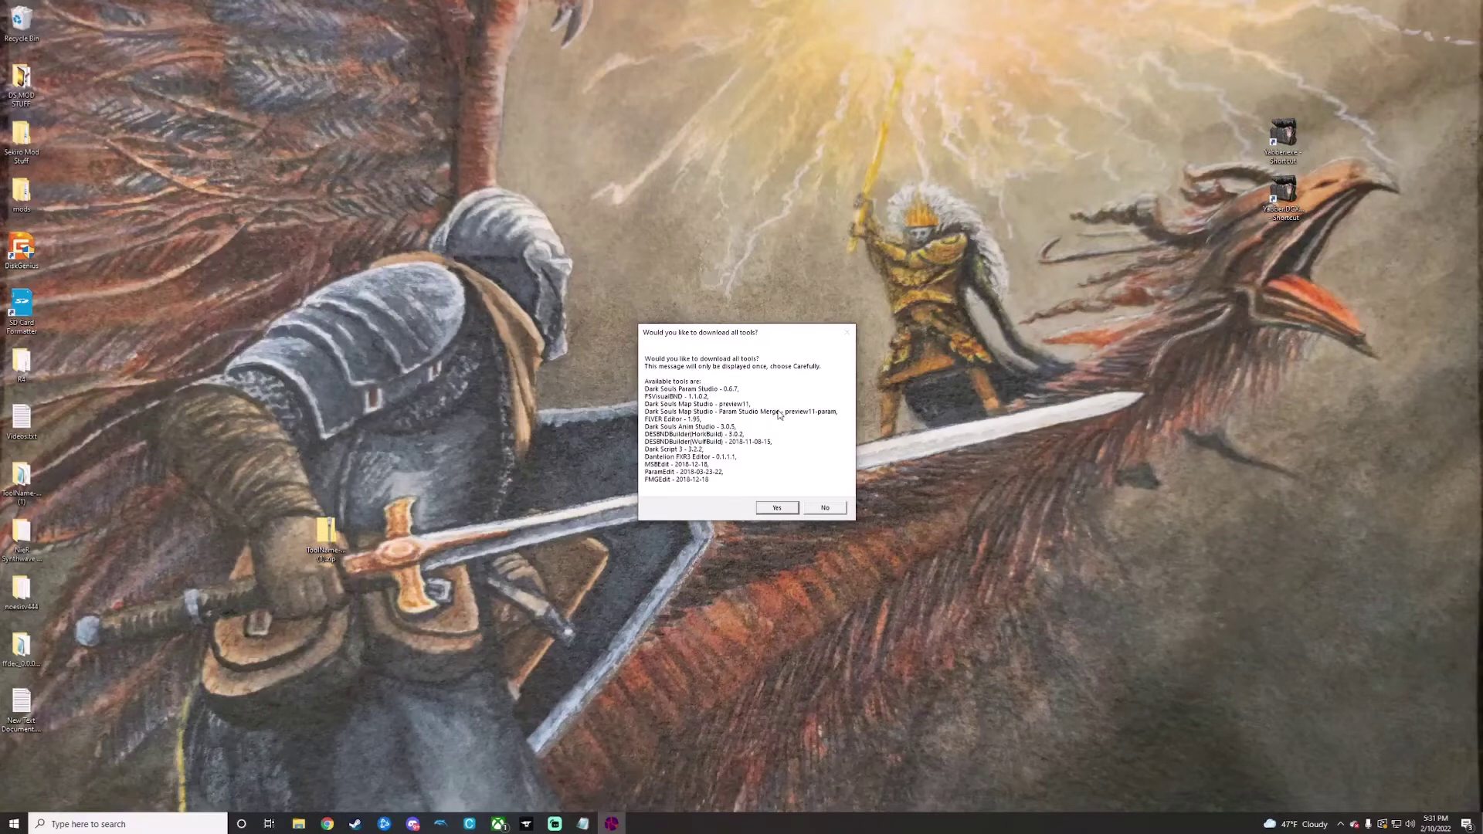
click(778, 508)
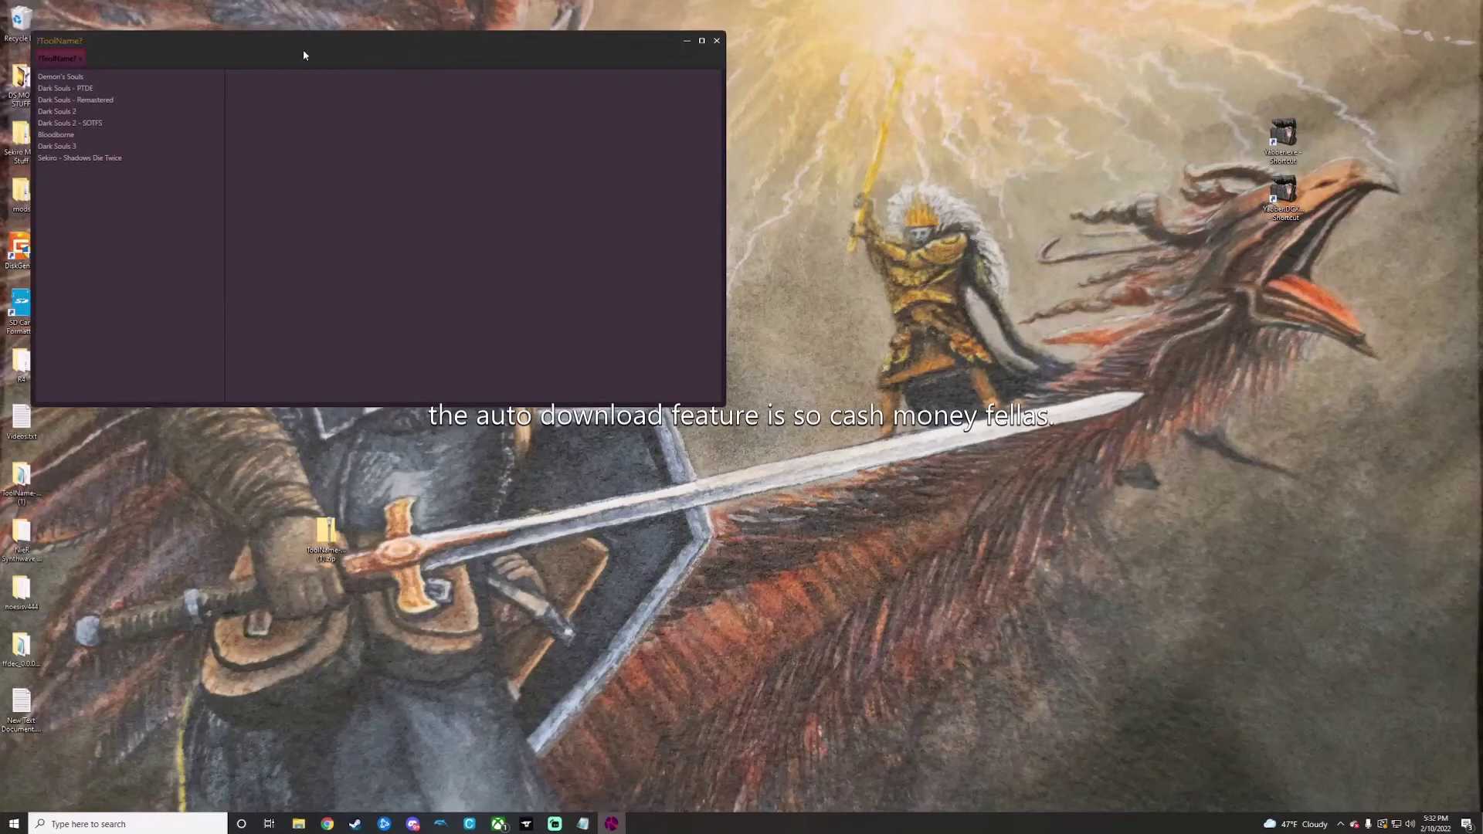
Enlarge the ToolName window and look through the tools offered per game, from Demon's Souls to Dark Souls 3.
drag(304, 54, 652, 123)
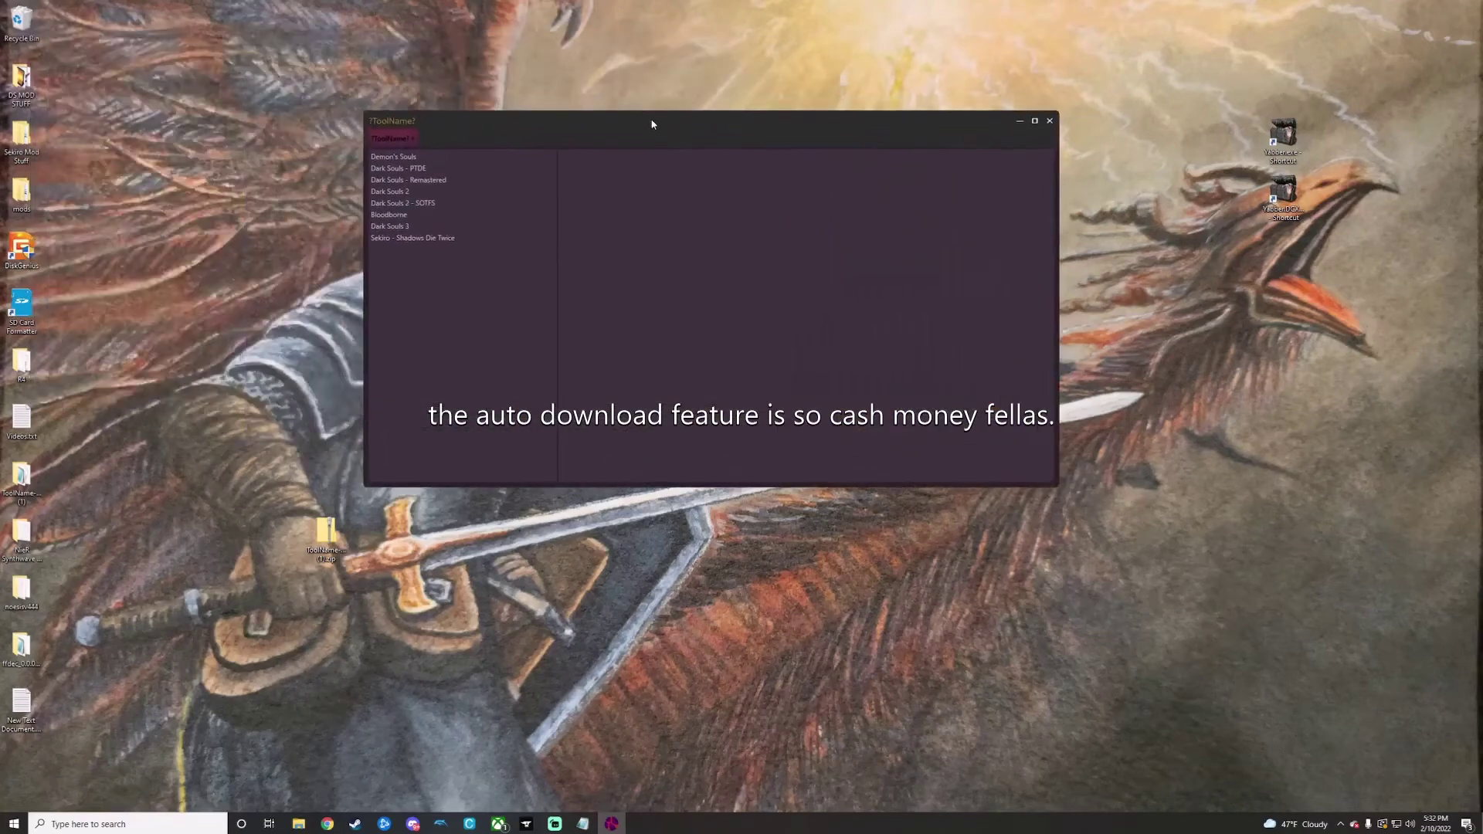
click(393, 158)
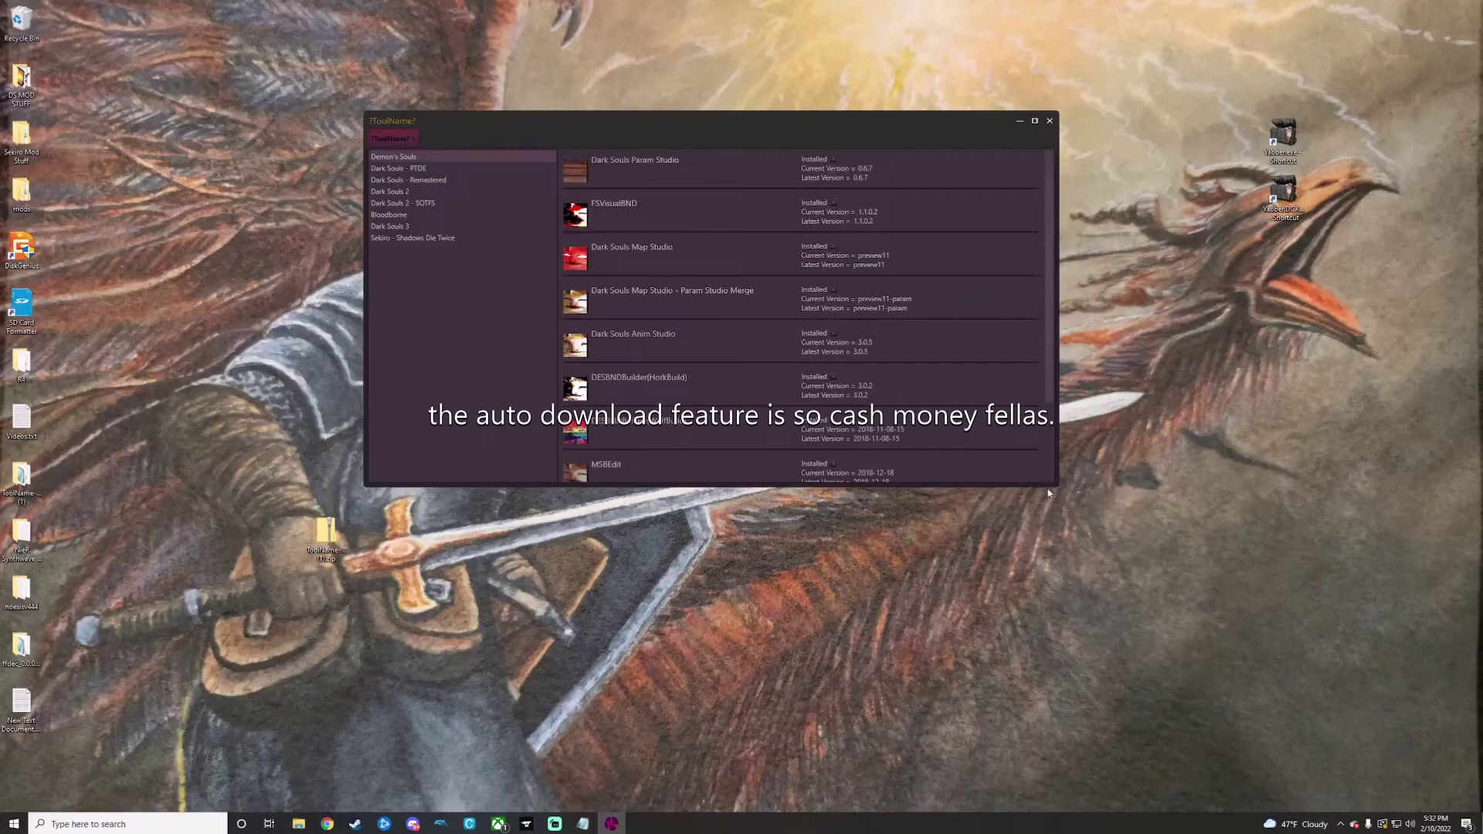
drag(1056, 485, 1106, 644)
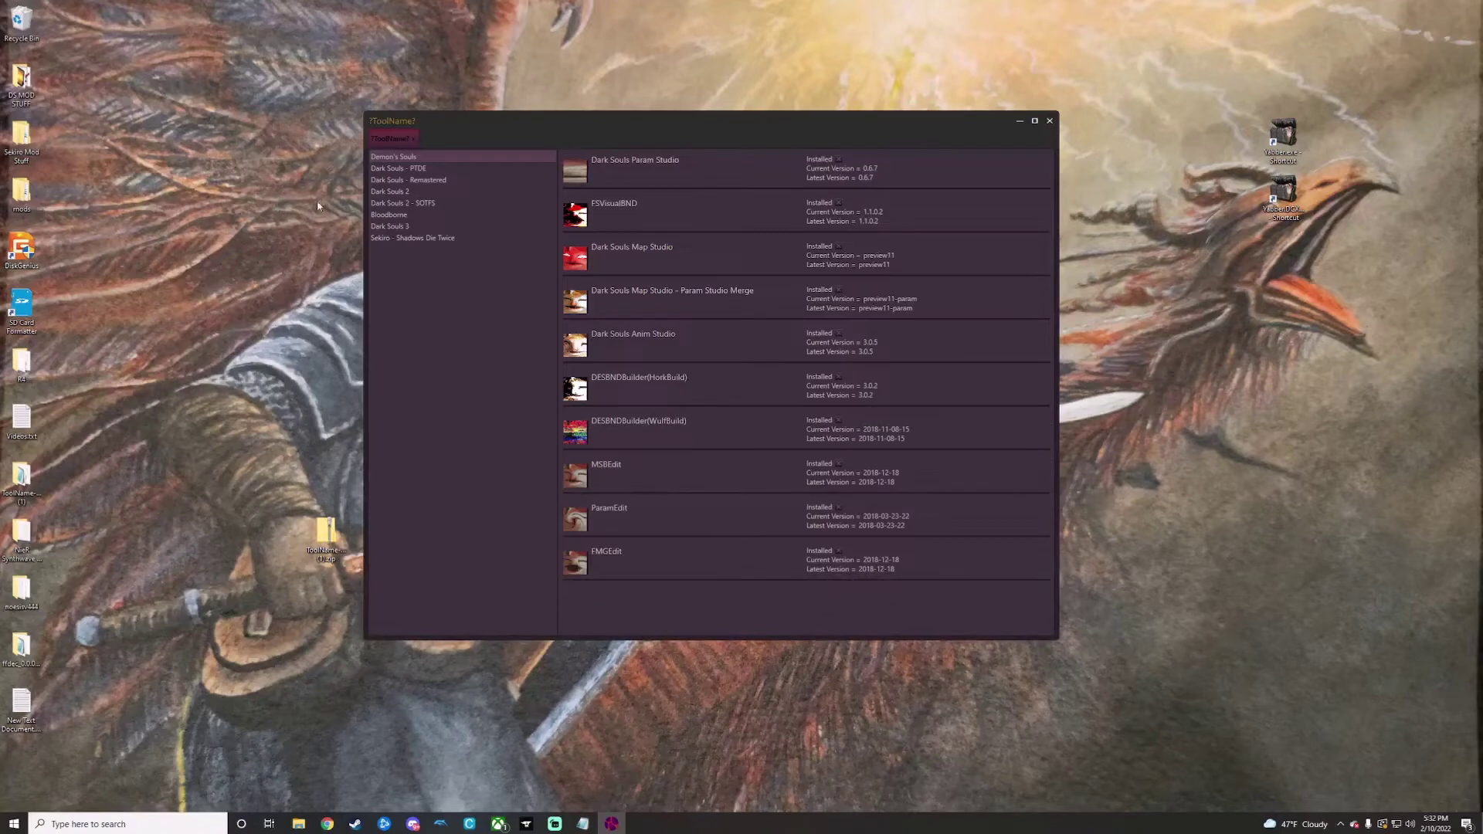
click(419, 181)
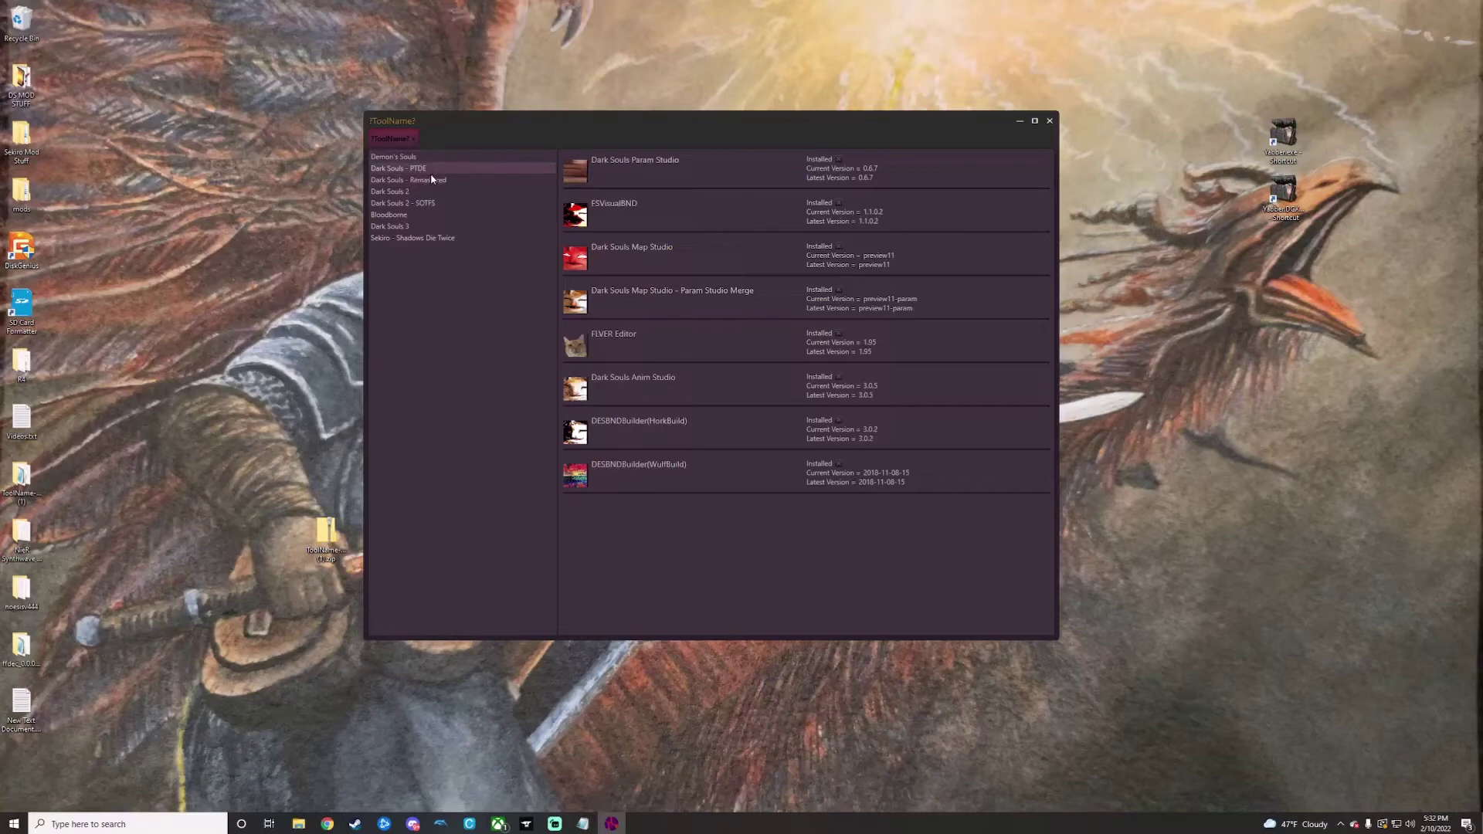
click(421, 193)
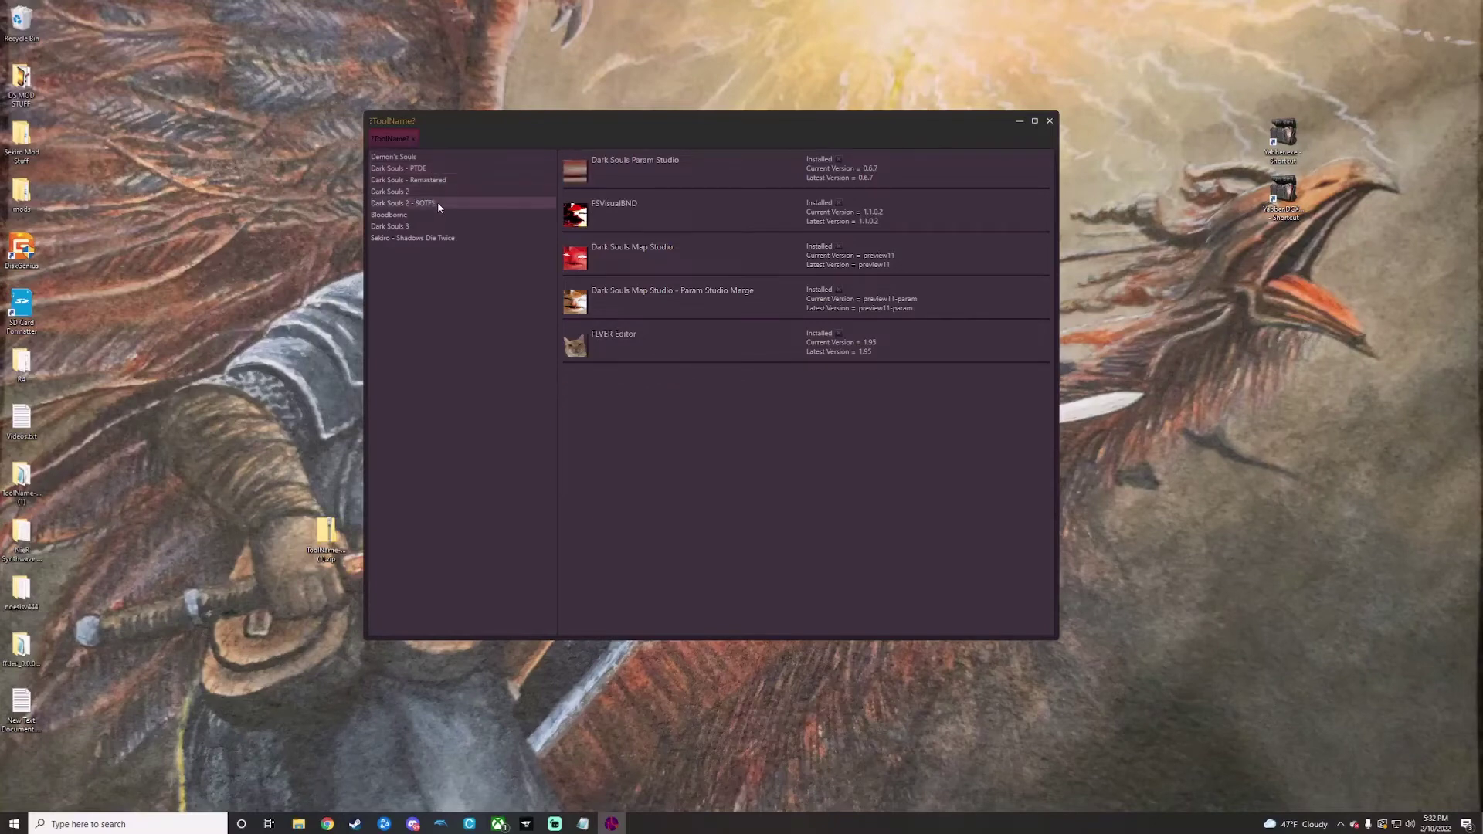
click(420, 216)
click(421, 225)
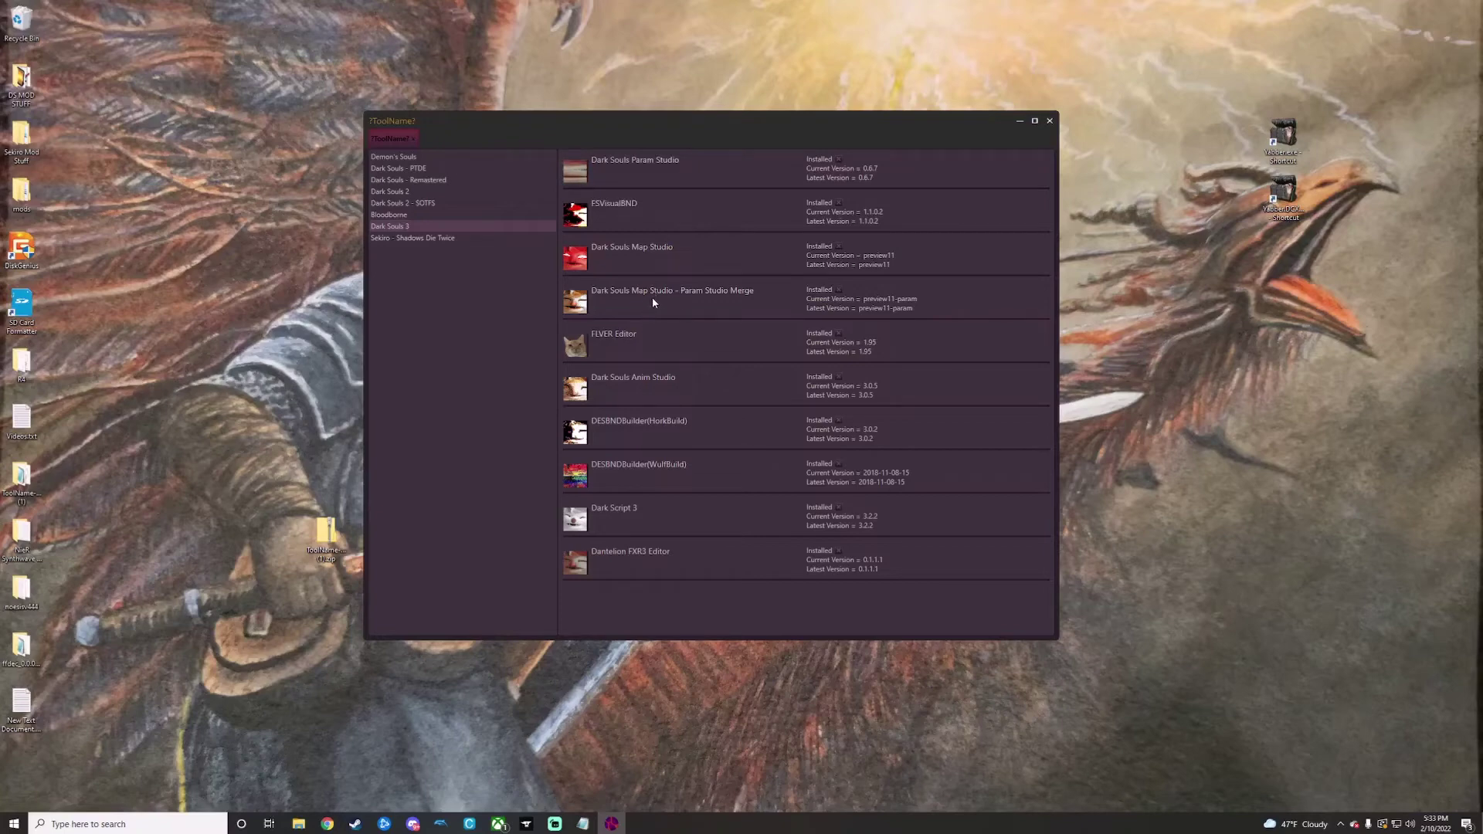
Try to launch Dark Souls Map Studio - Param Studio Merge, and view the .NET 6.0 Runtime download page before closing it.
double_click(663, 303)
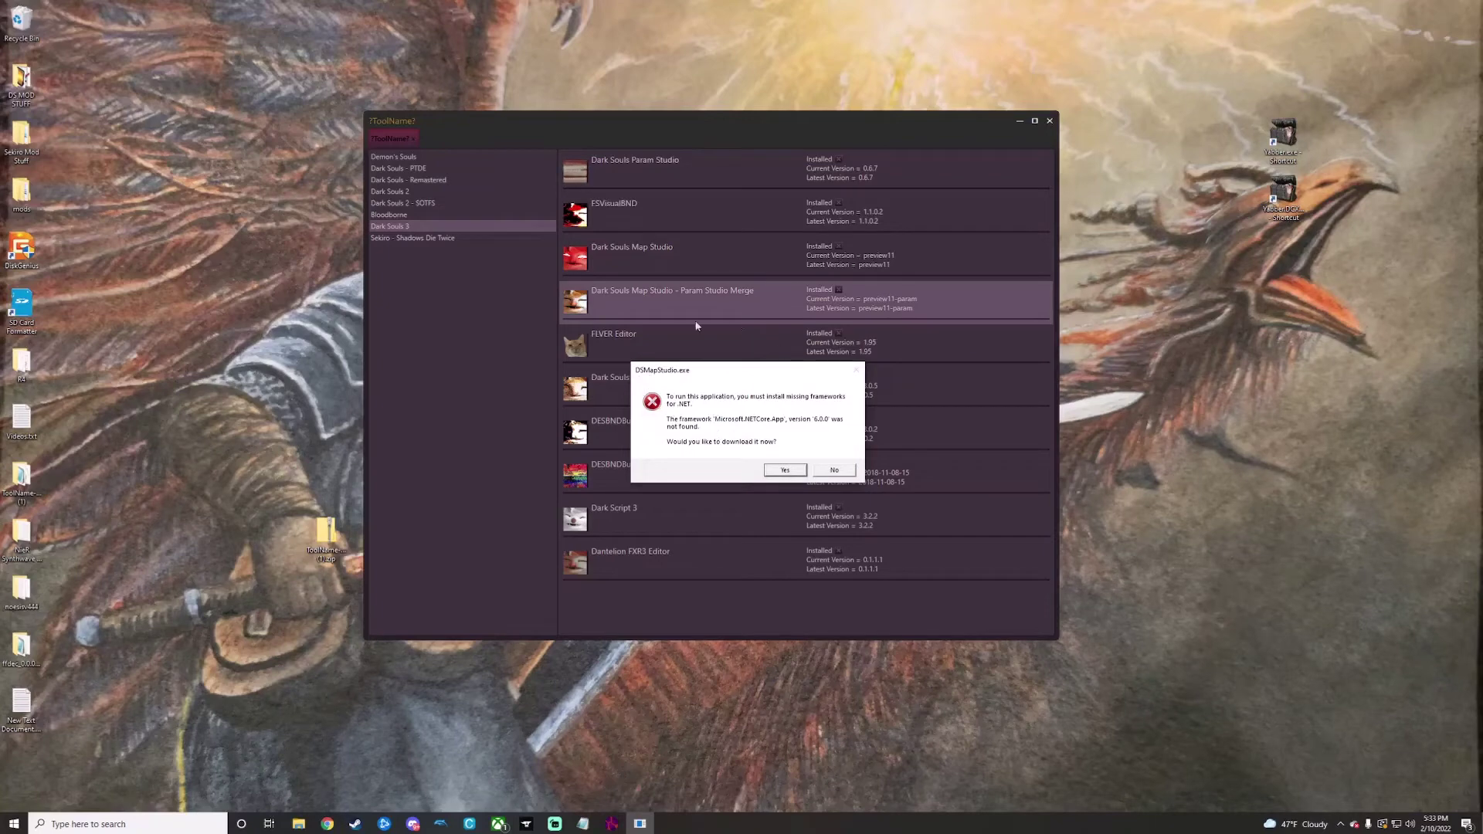
click(784, 470)
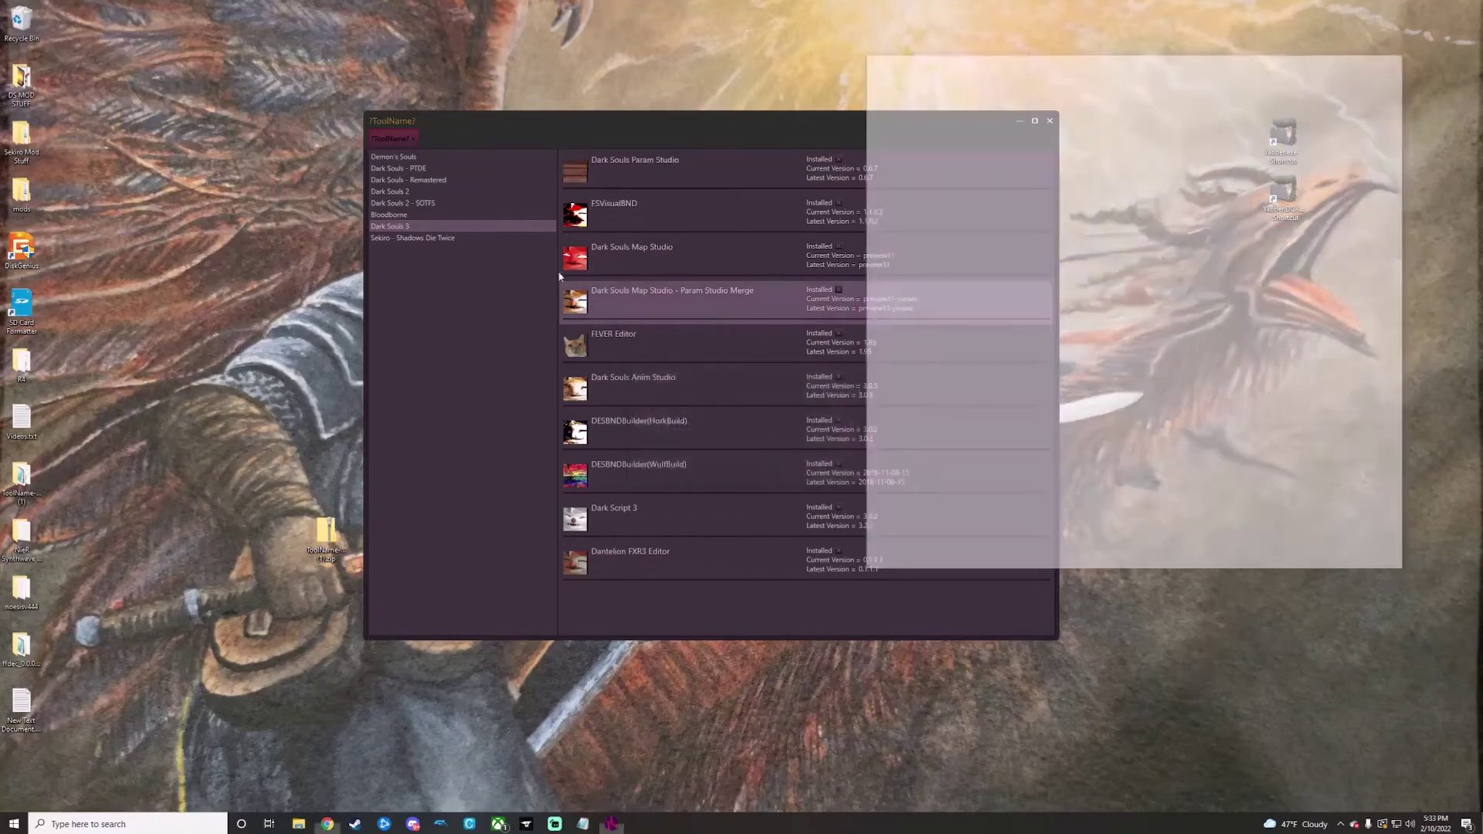
drag(879, 52, 791, 57)
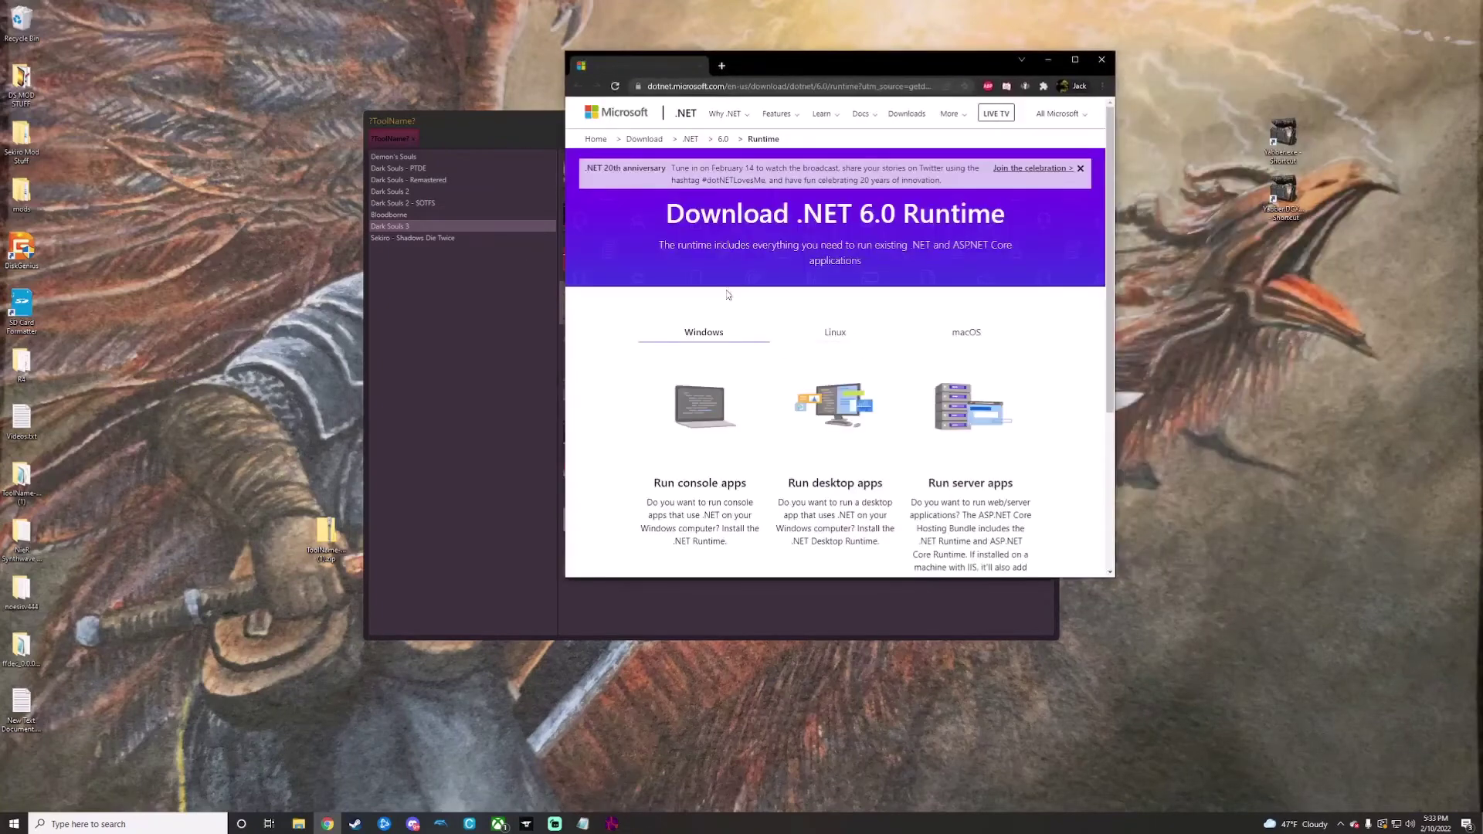
scroll(898, 448, down, 2)
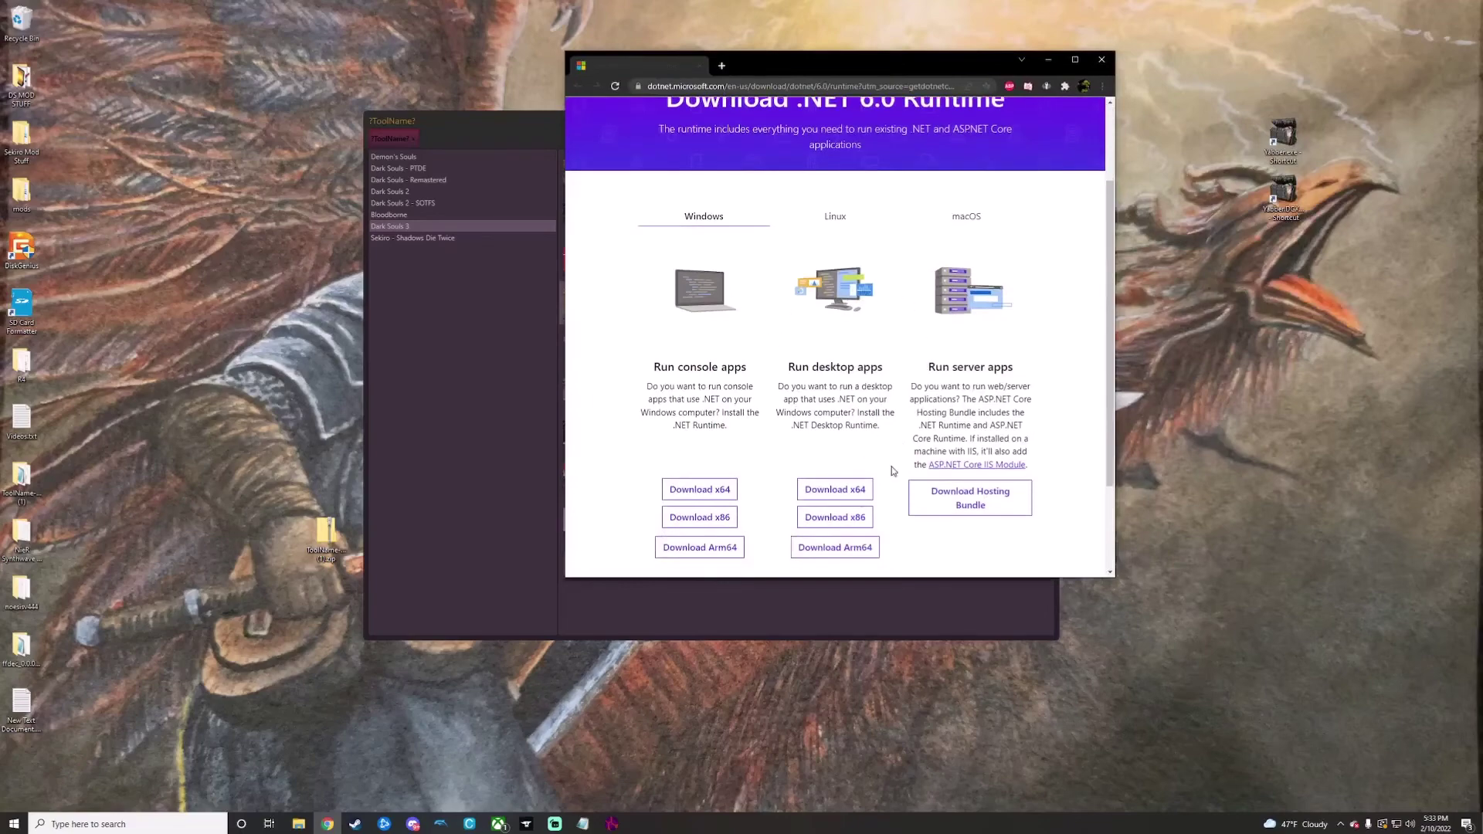
click(1102, 60)
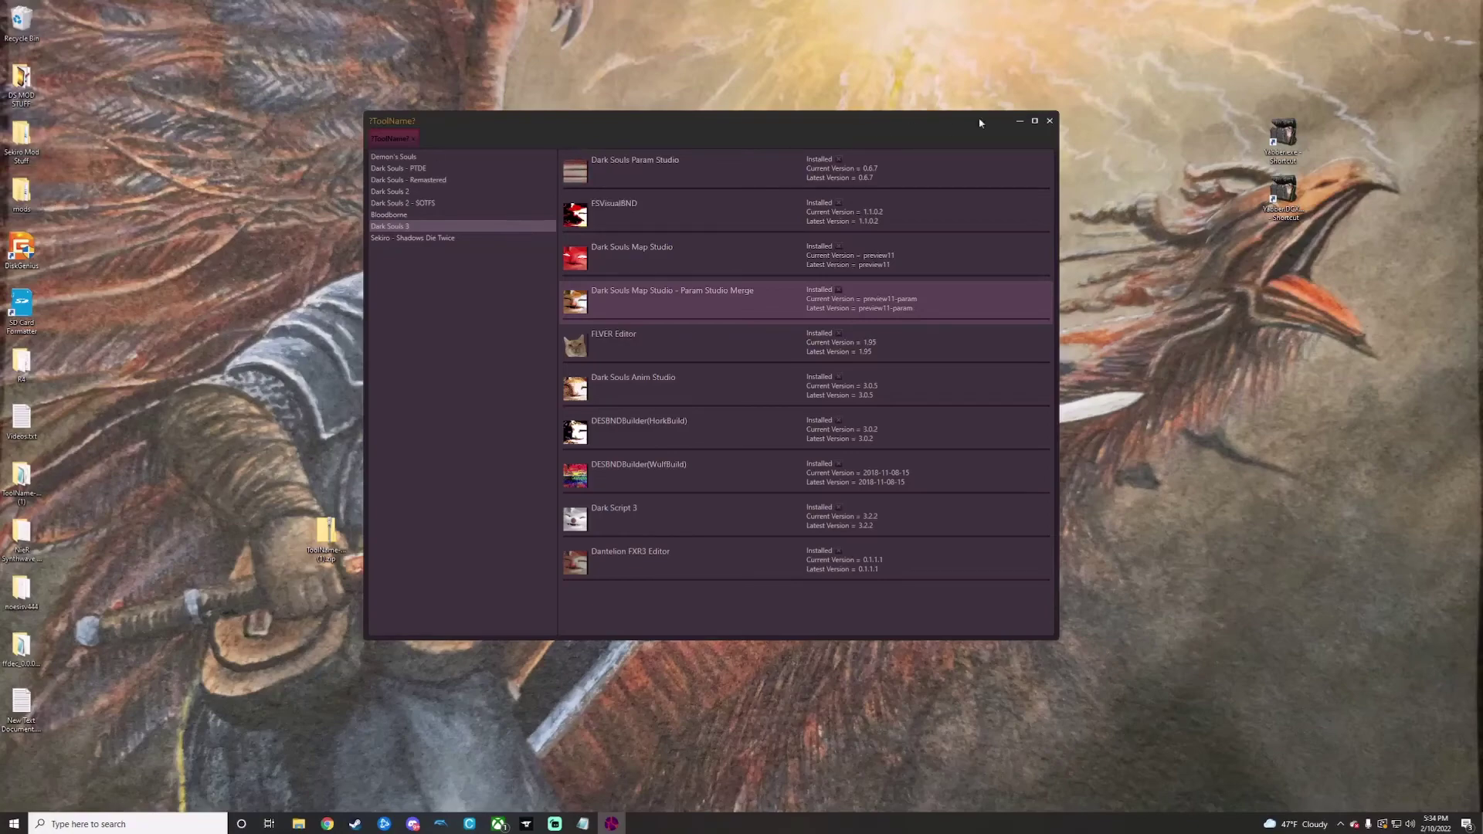
Look through the separately stored modding tools and shortcuts in the DS MOD STUFF desktop folder, and close it.
key(super+d)
double_click(34, 94)
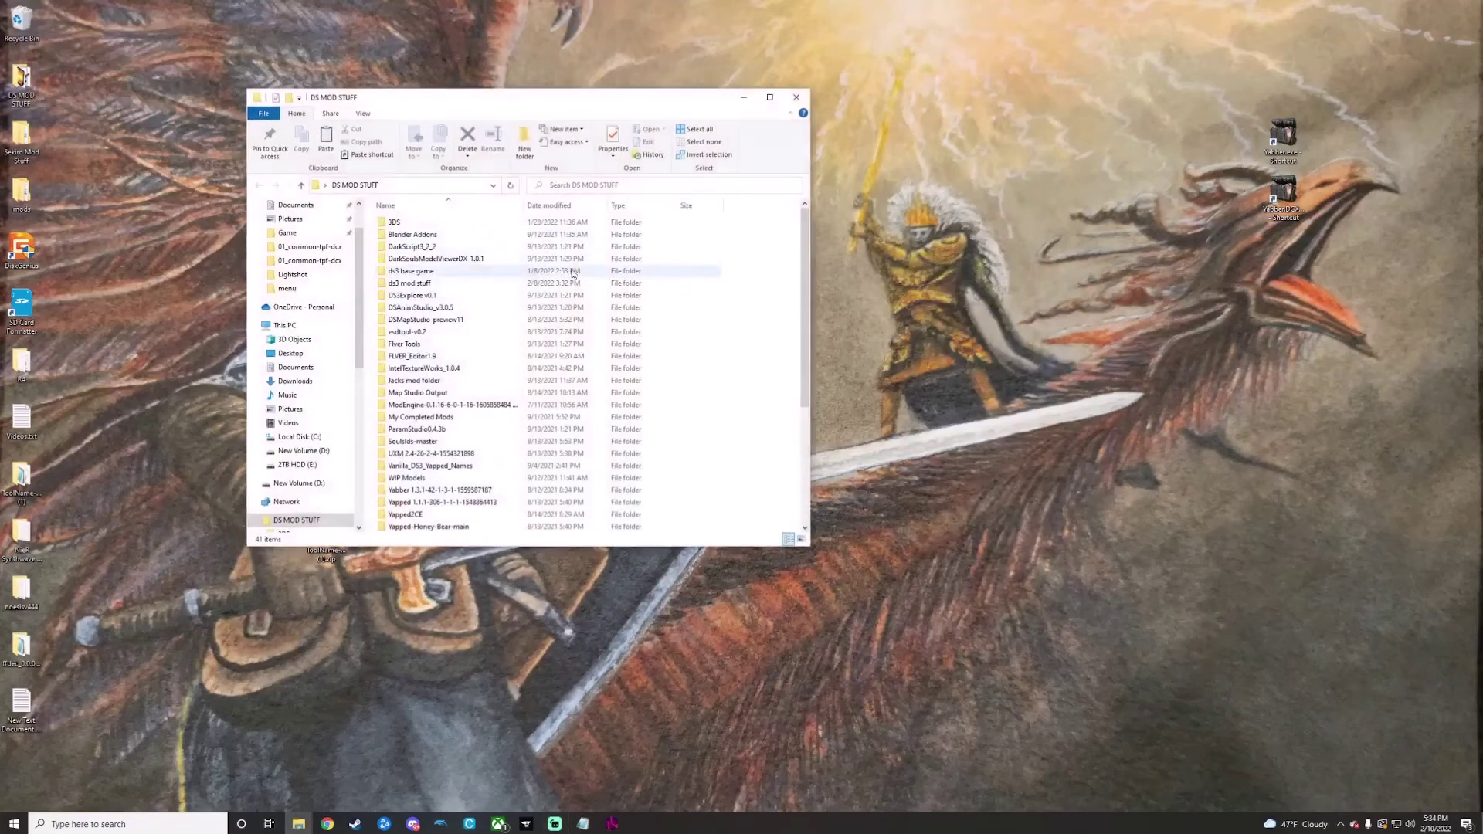
scroll(432, 309, down, 5)
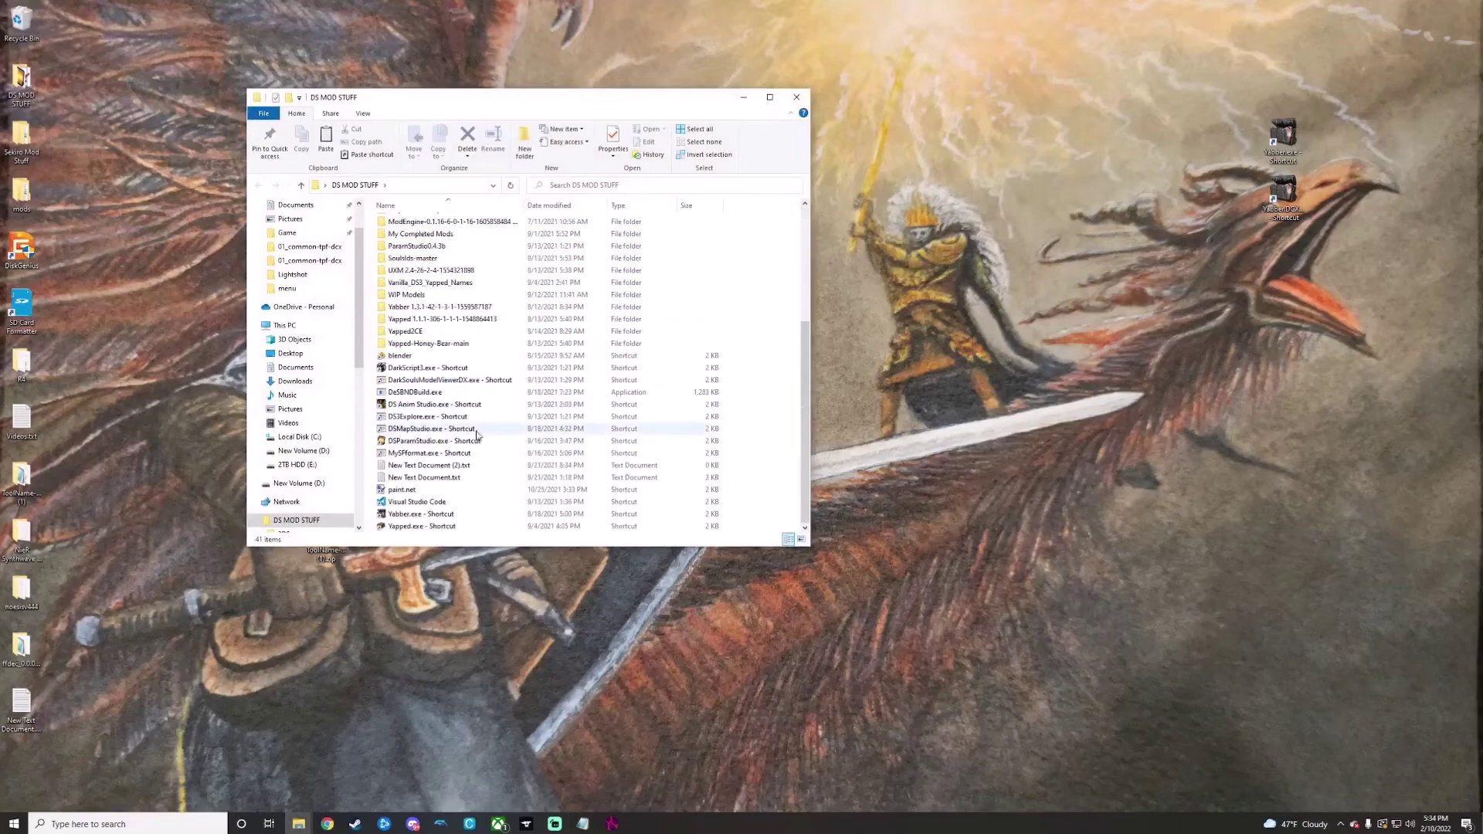
scroll(498, 386, up, 4)
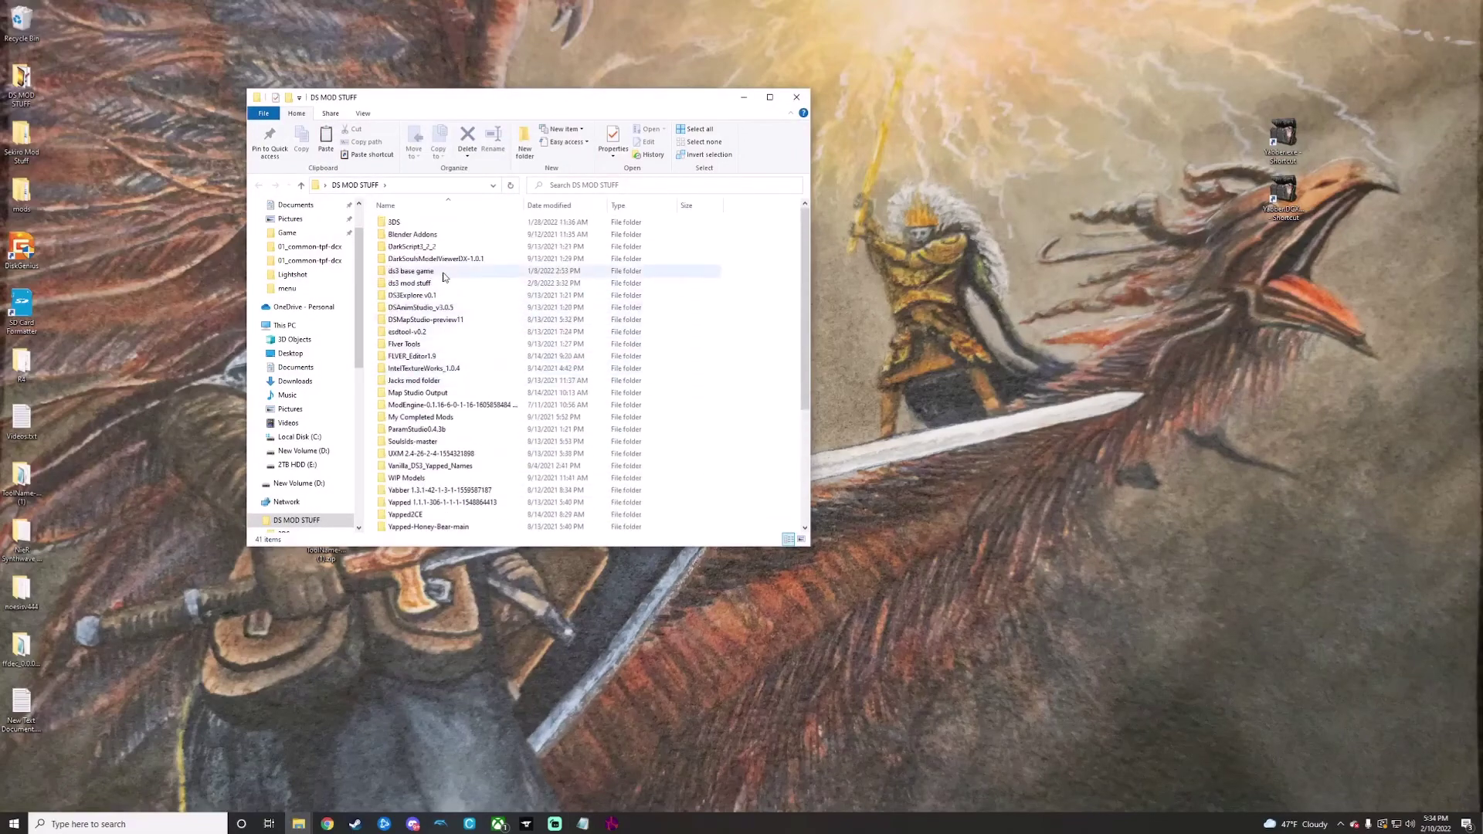
scroll(454, 333, down, 4)
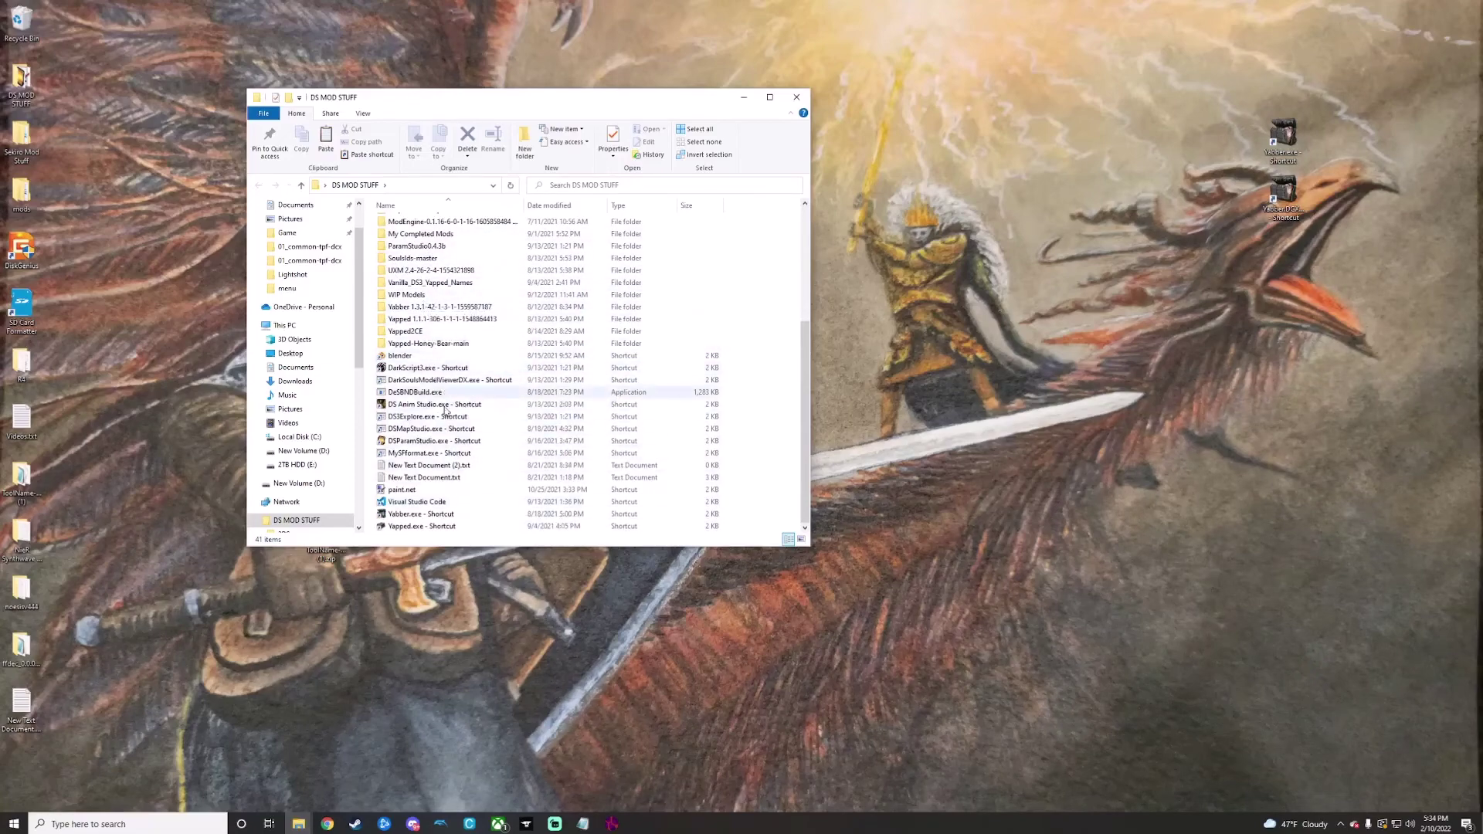
click(804, 99)
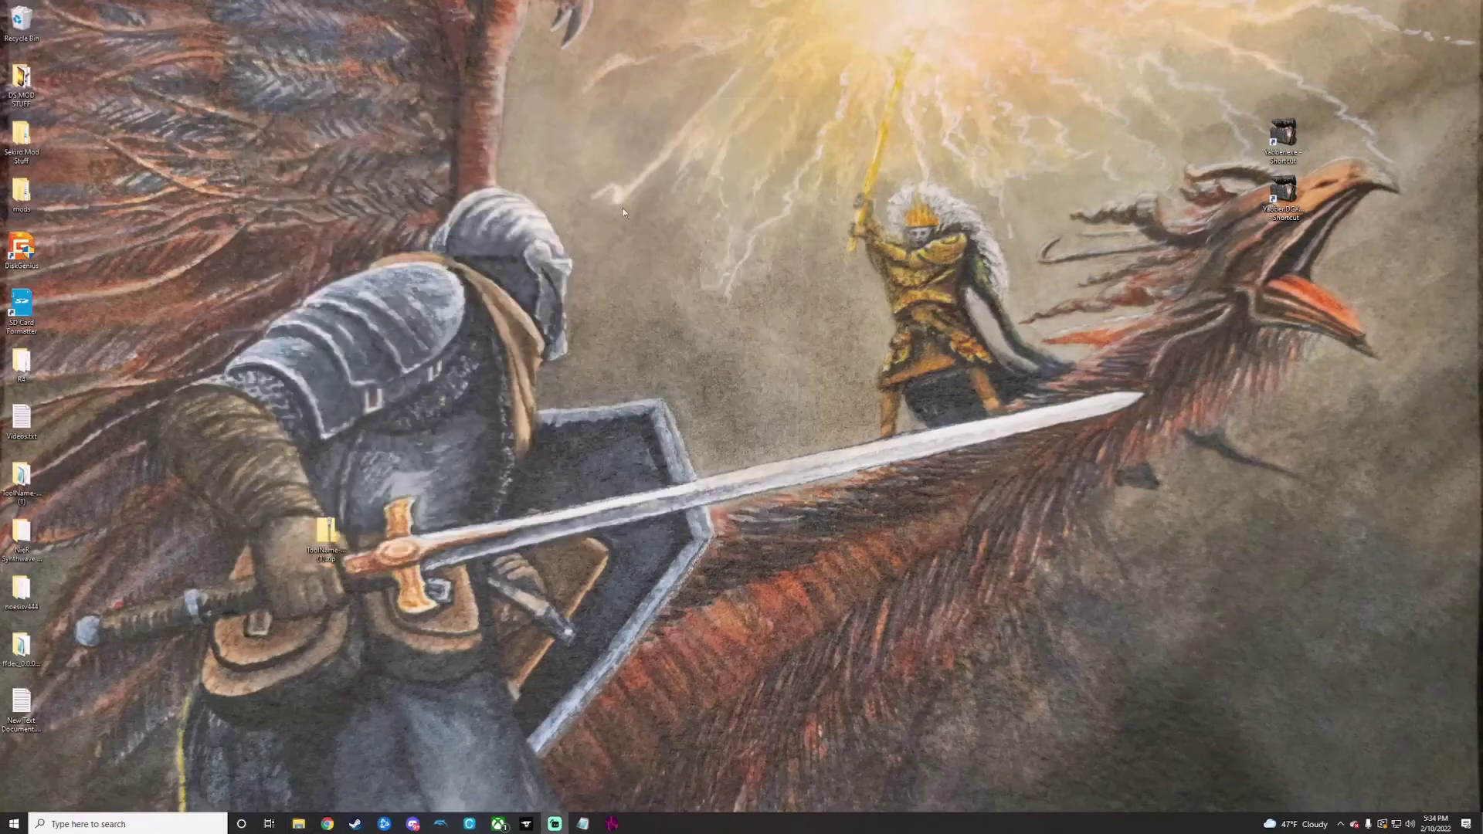
Bring the ToolName window back up and close the program.
click(612, 822)
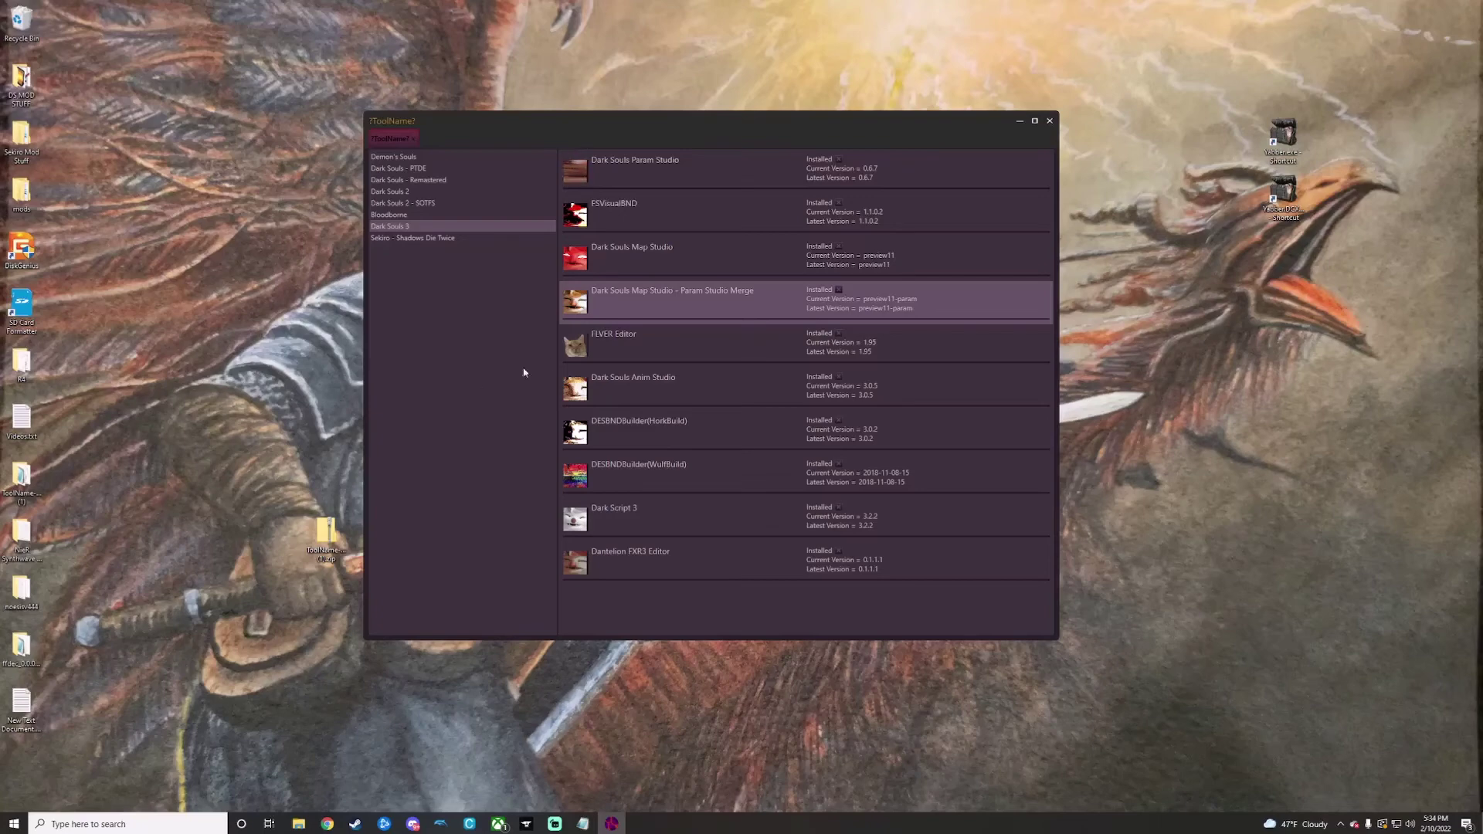
click(1049, 121)
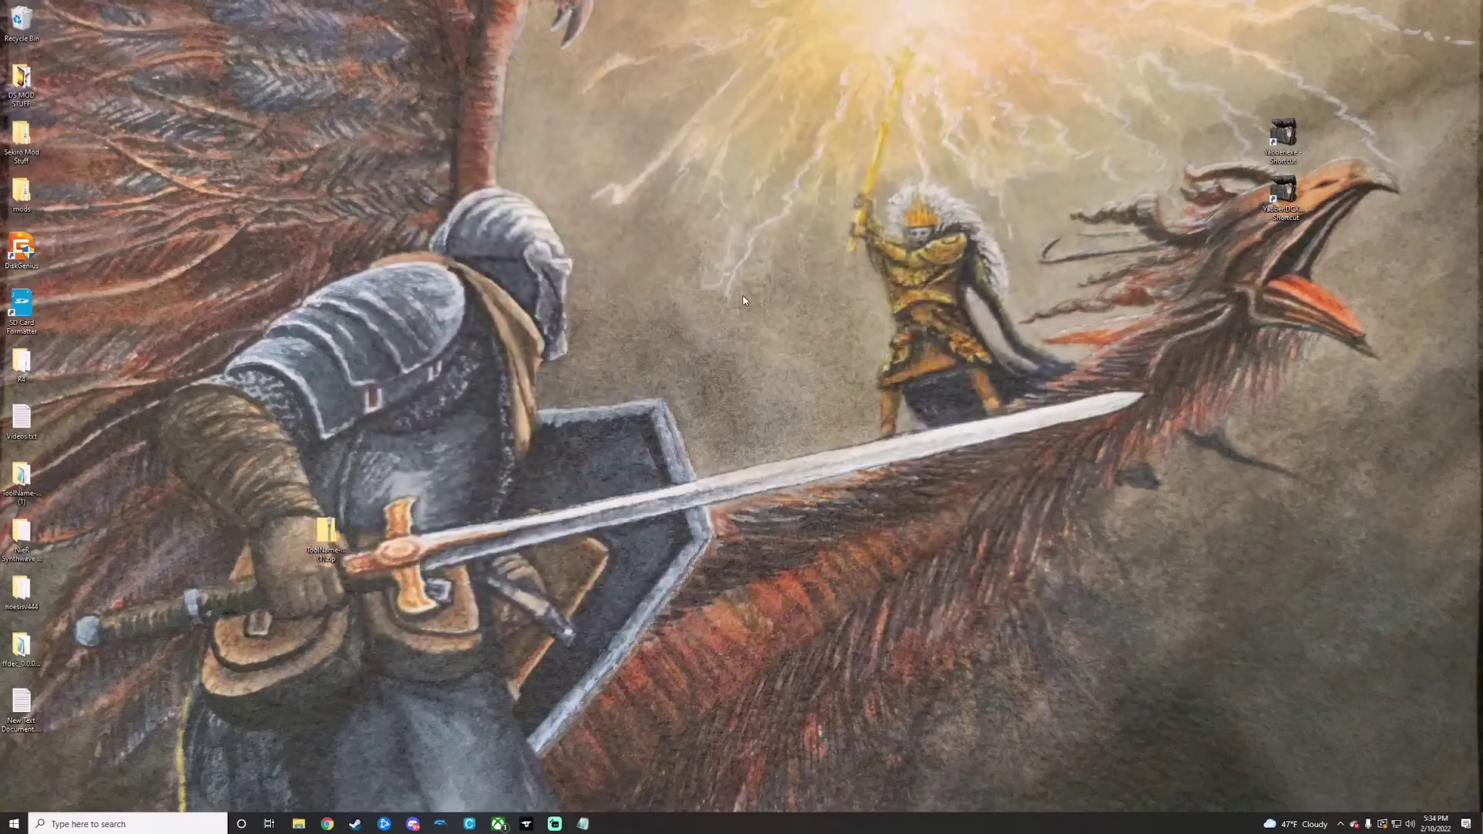